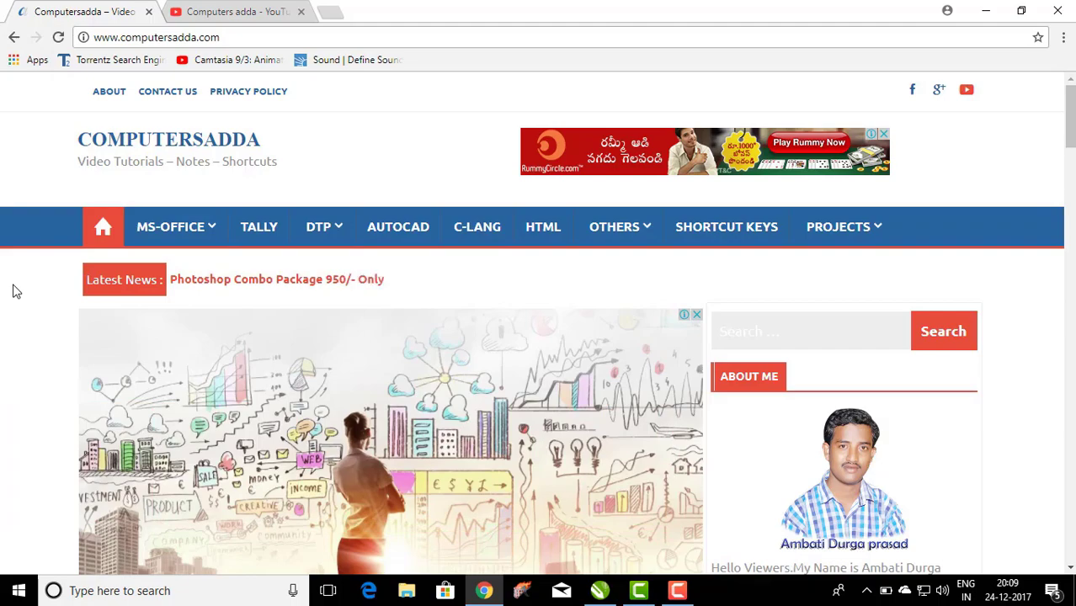
Step: Switch to the Computers adda YouTube channel tab in Chrome
left_click(166, 7)
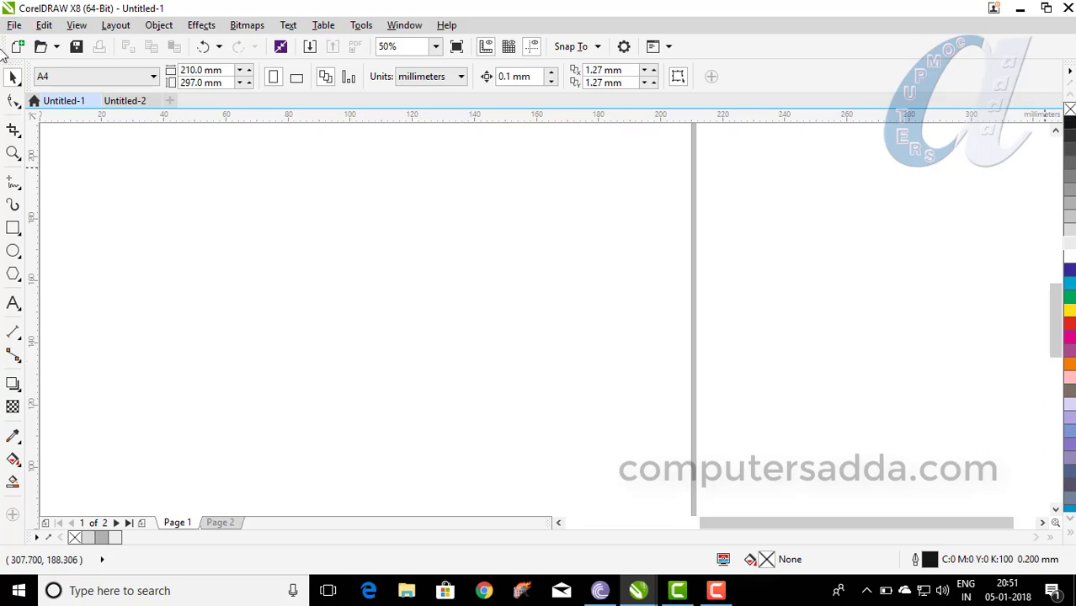
Step: Import the swing-bench couple photo from File > Import
left_click(14, 25)
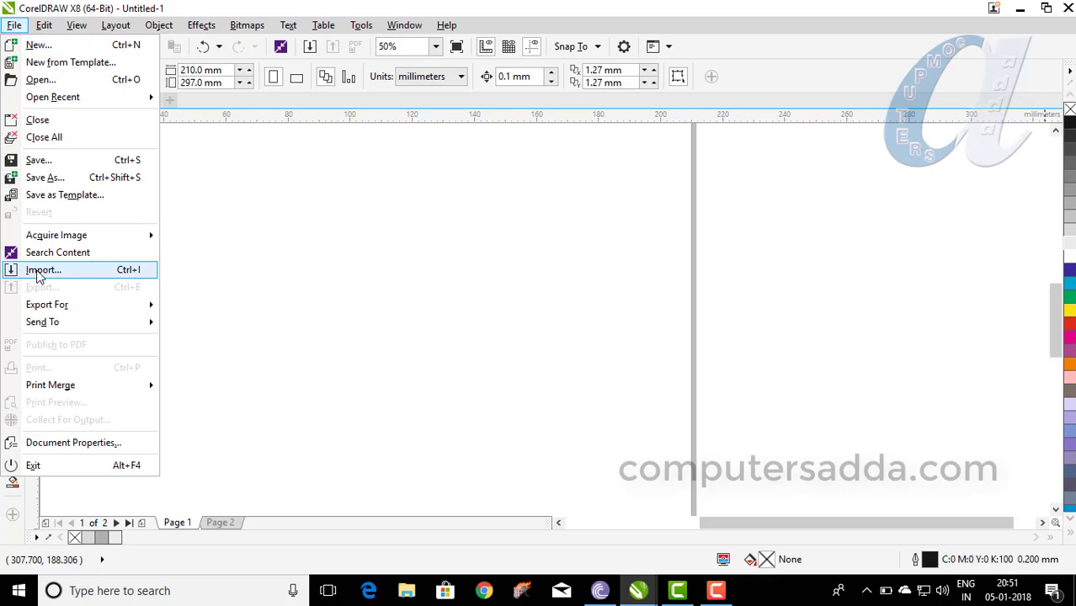
left_click(37, 271)
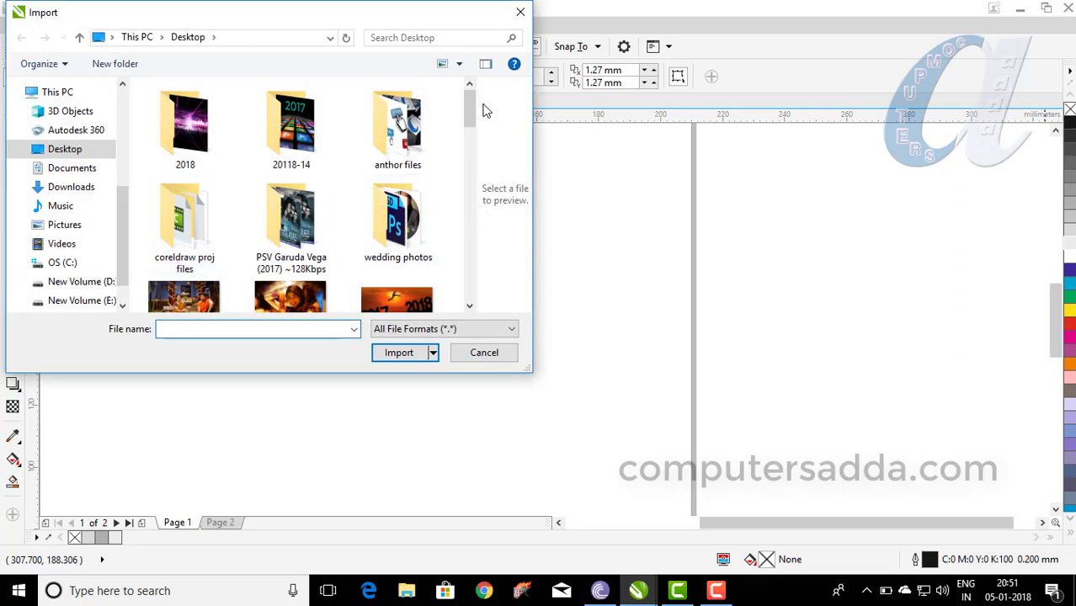
scroll(470, 101, "down", 2)
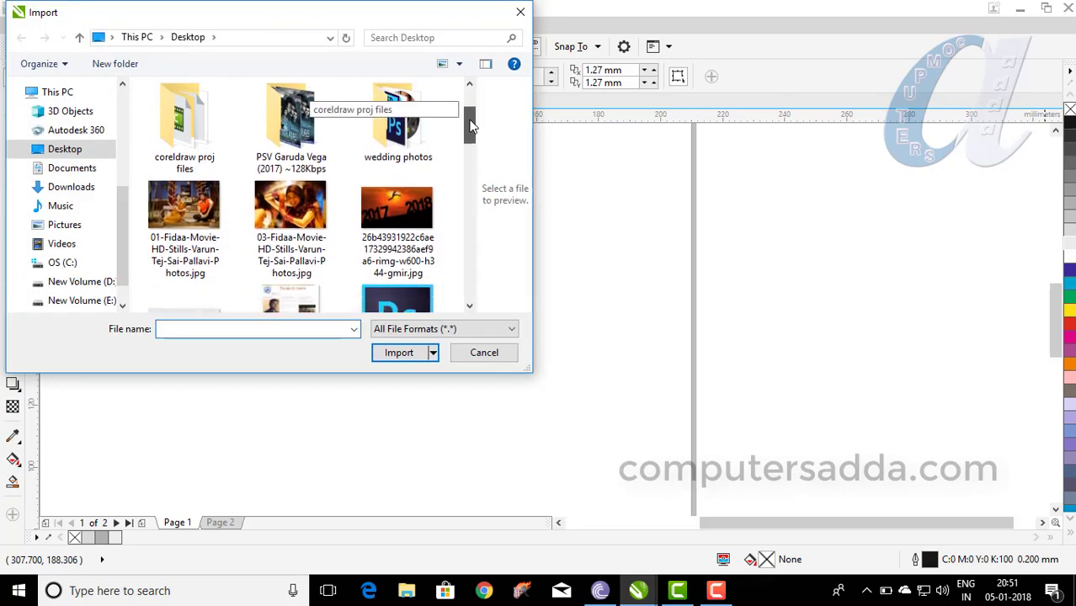
left_click(173, 195)
left_click(397, 352)
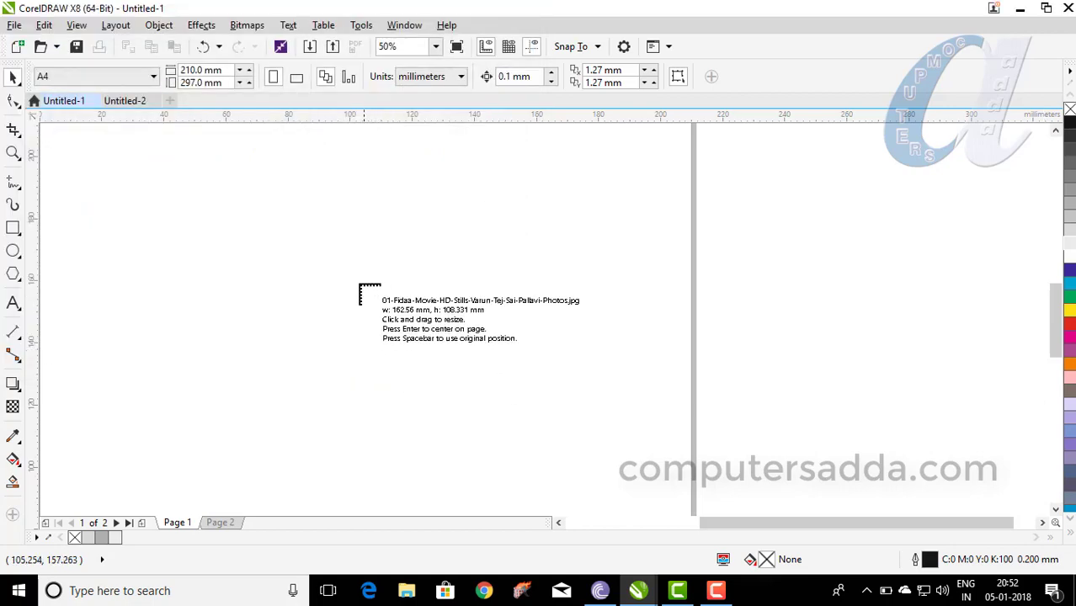
Step: Place the photo, enlarge it to 109.4% and position it on Page 1
left_click(210, 199)
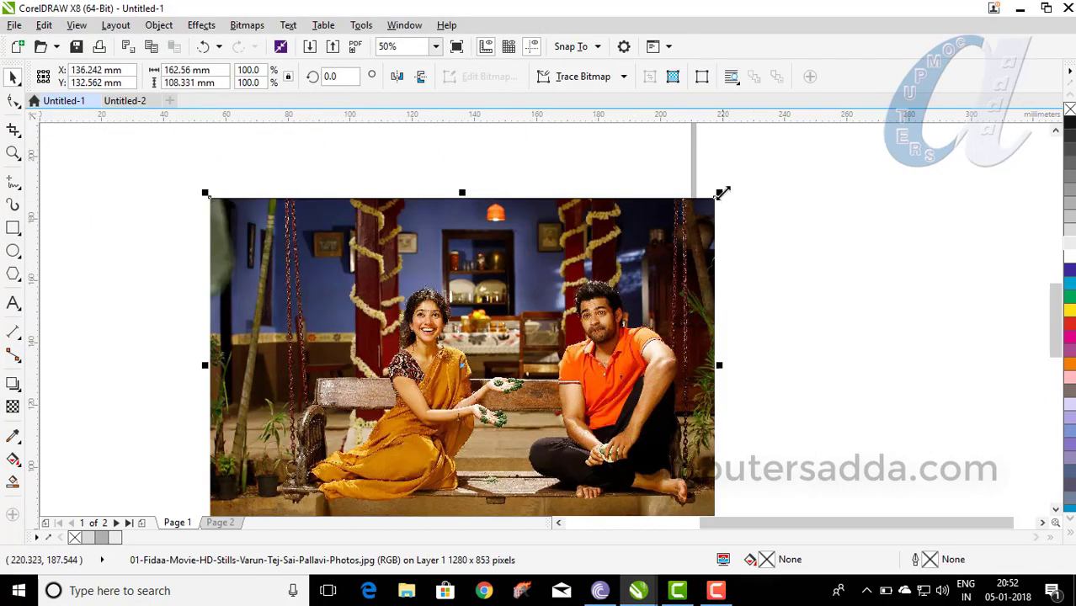
left_click_drag(722, 192, 763, 165)
mouse_move(596, 313)
left_mouse_down()
mouse_move(512, 315)
mouse_move(575, 307)
left_mouse_up()
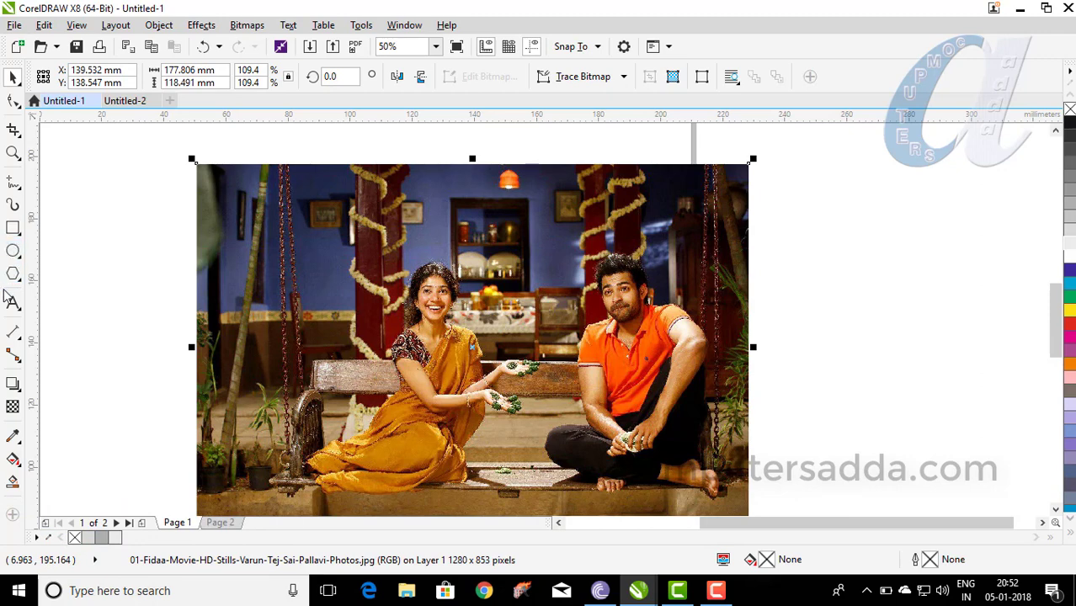
Step: Draw rectangles around the woman's face and the man's face
left_click(12, 229)
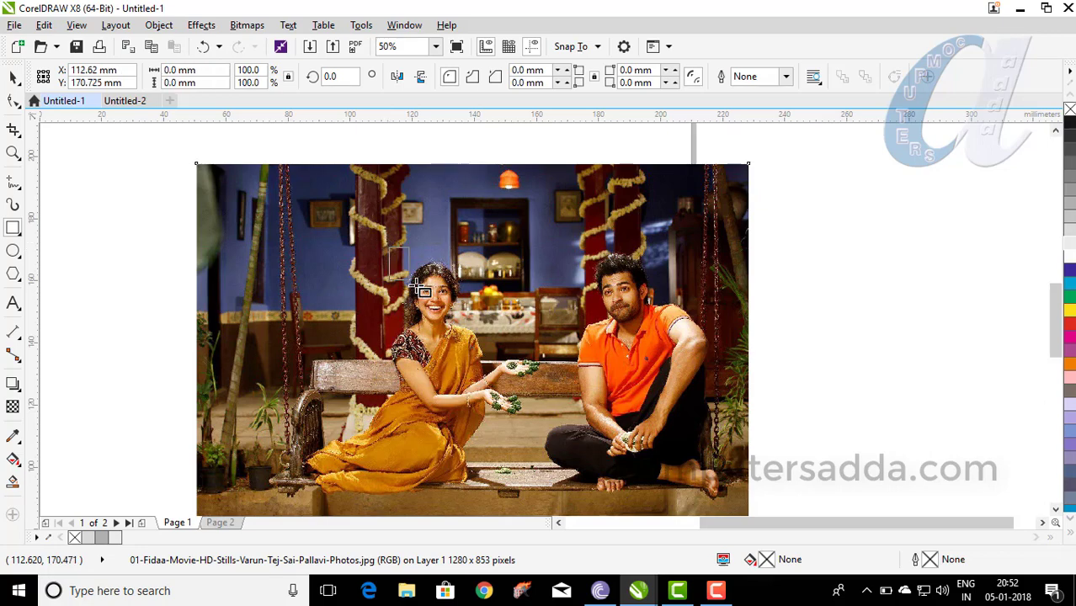
left_click_drag(415, 284, 474, 352)
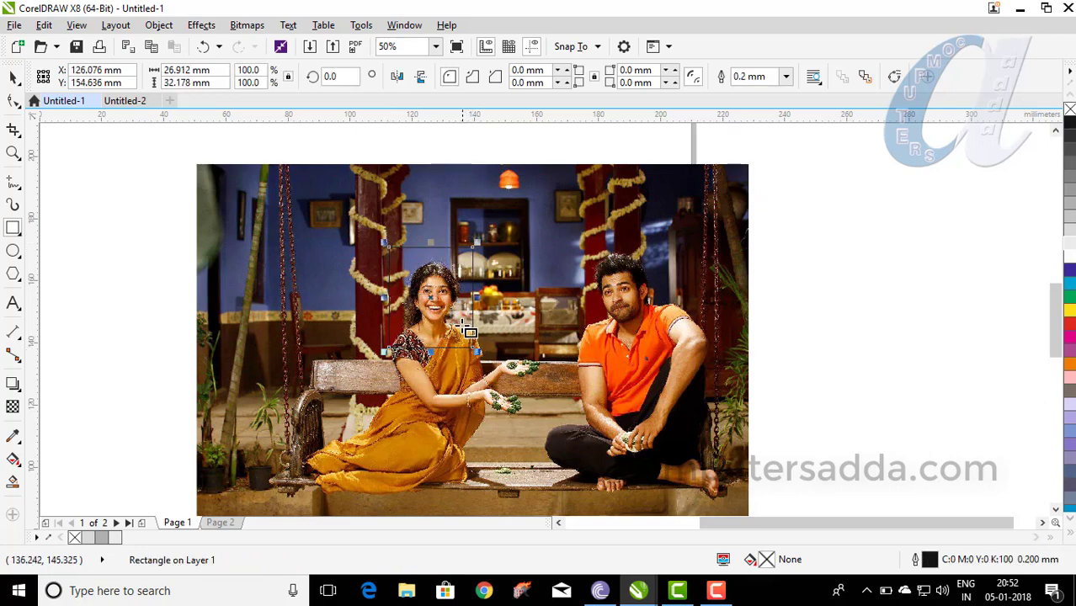
scroll(454, 300, "up", 2)
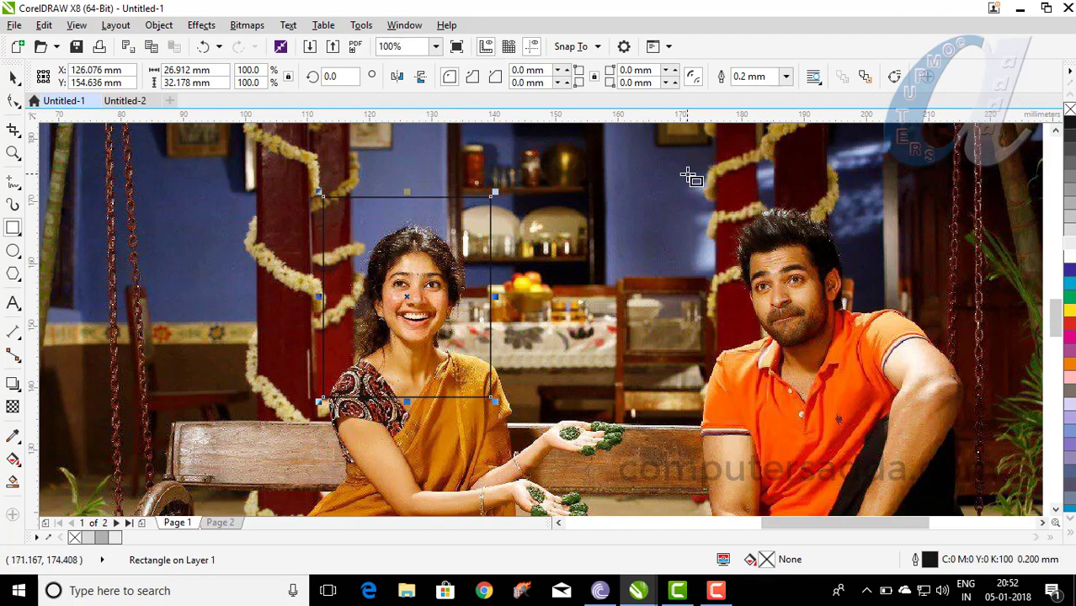
mouse_move(688, 176)
left_mouse_down()
mouse_move(860, 362)
mouse_move(858, 387)
left_mouse_up()
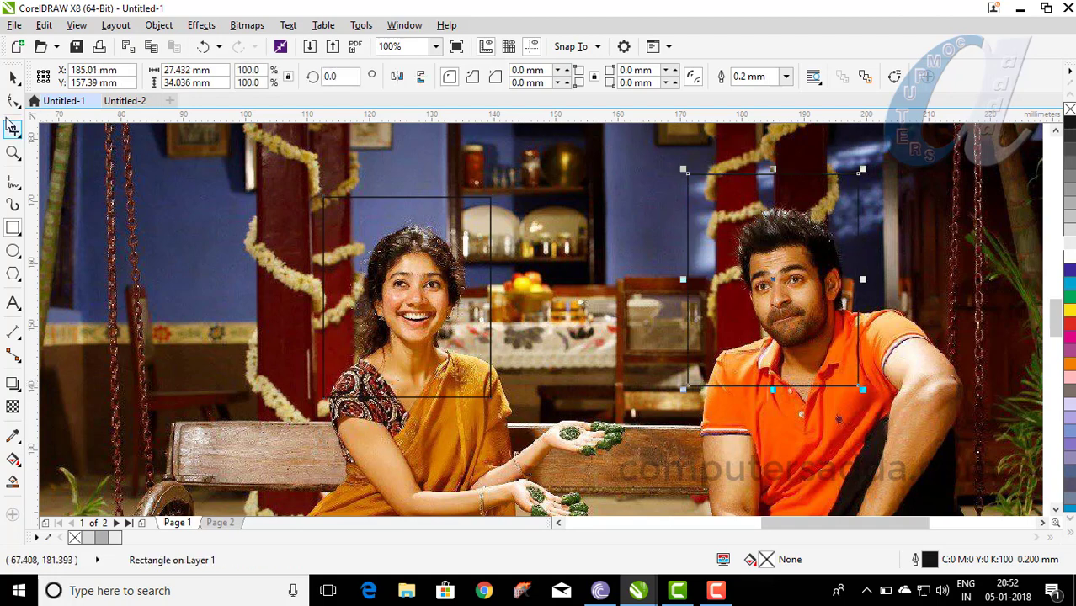
Step: Shrink the right rectangle to 94% and reposition it over the man's face
left_click(12, 78)
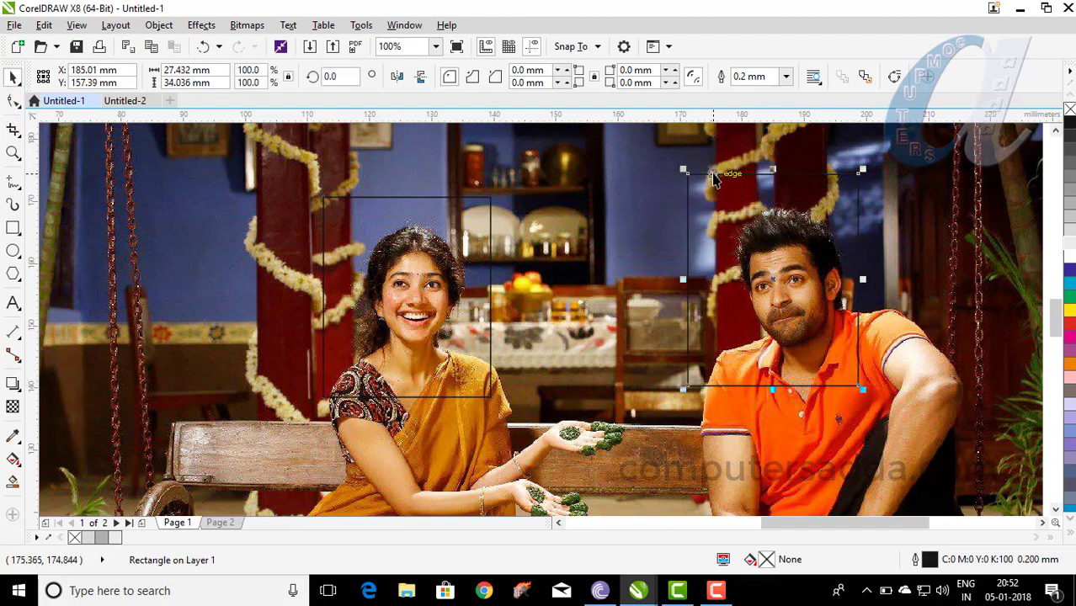
left_click_drag(714, 174, 725, 175)
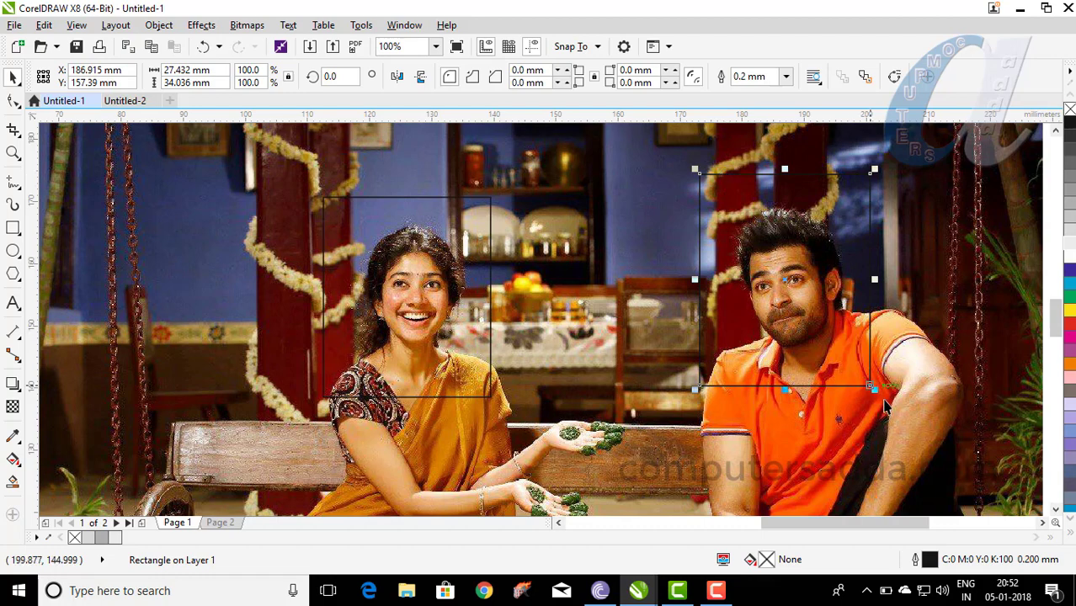
left_click_drag(875, 390, 863, 377)
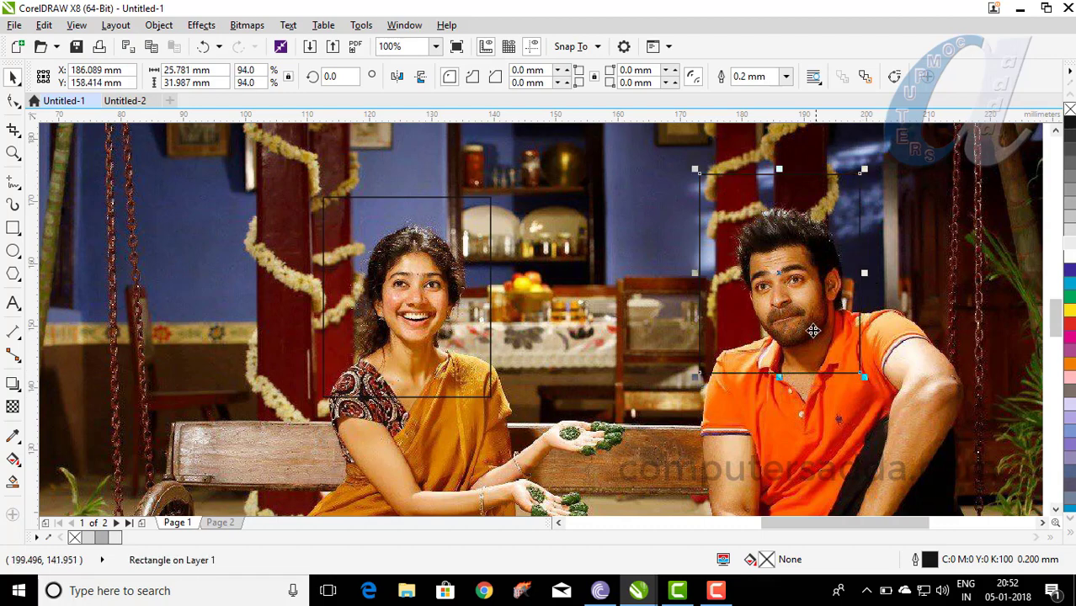
left_click_drag(811, 330, 815, 337)
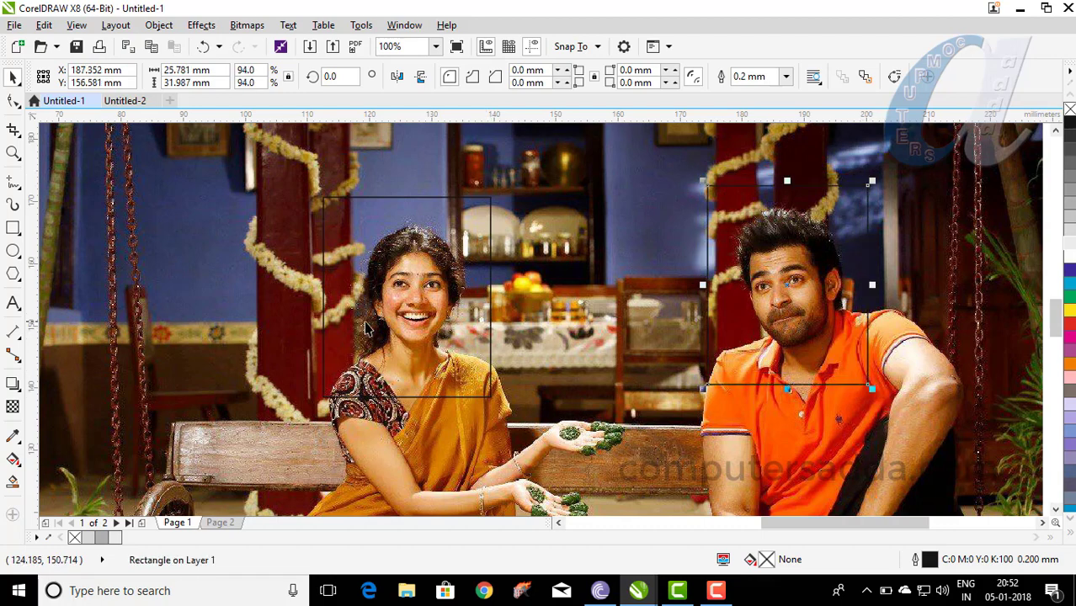
left_click(325, 300)
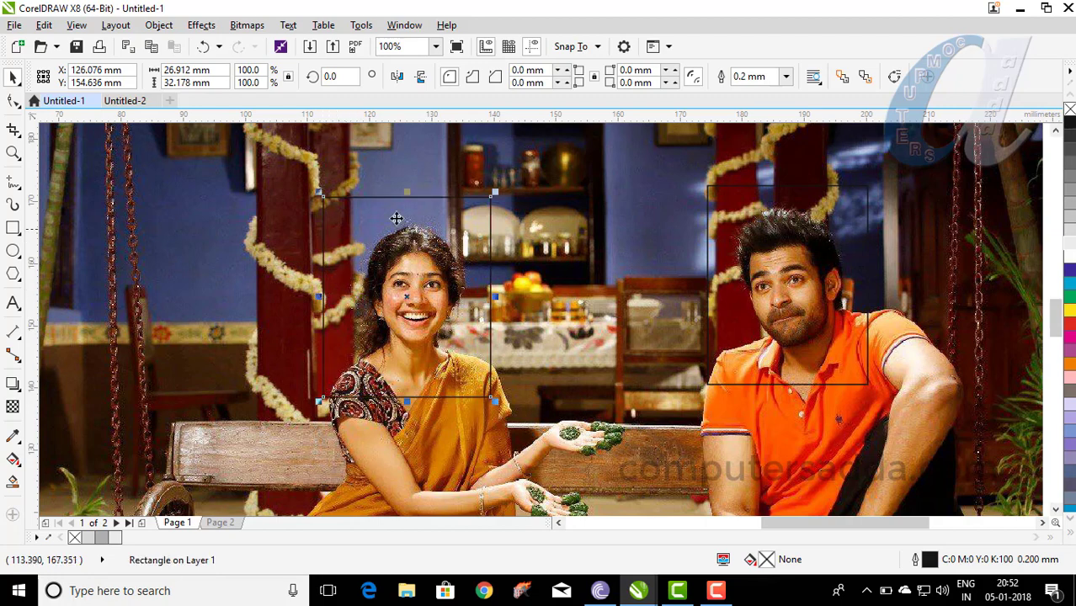
Step: Tilt the left rectangle clockwise and the right one about 19.4° counter-clockwise
left_click(359, 210)
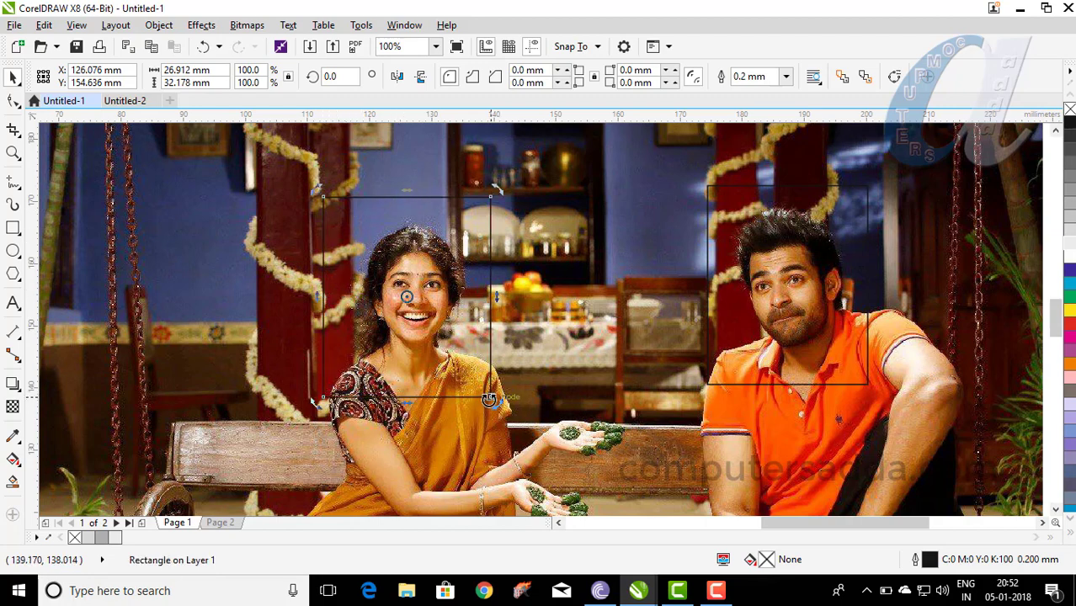
left_click_drag(490, 397, 470, 418)
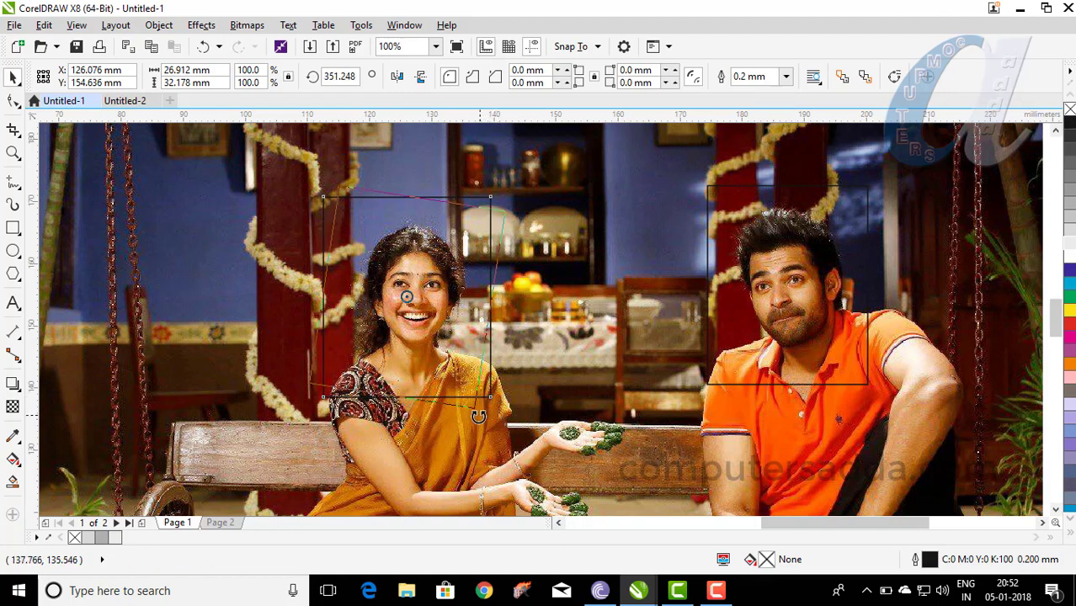
left_click(786, 381)
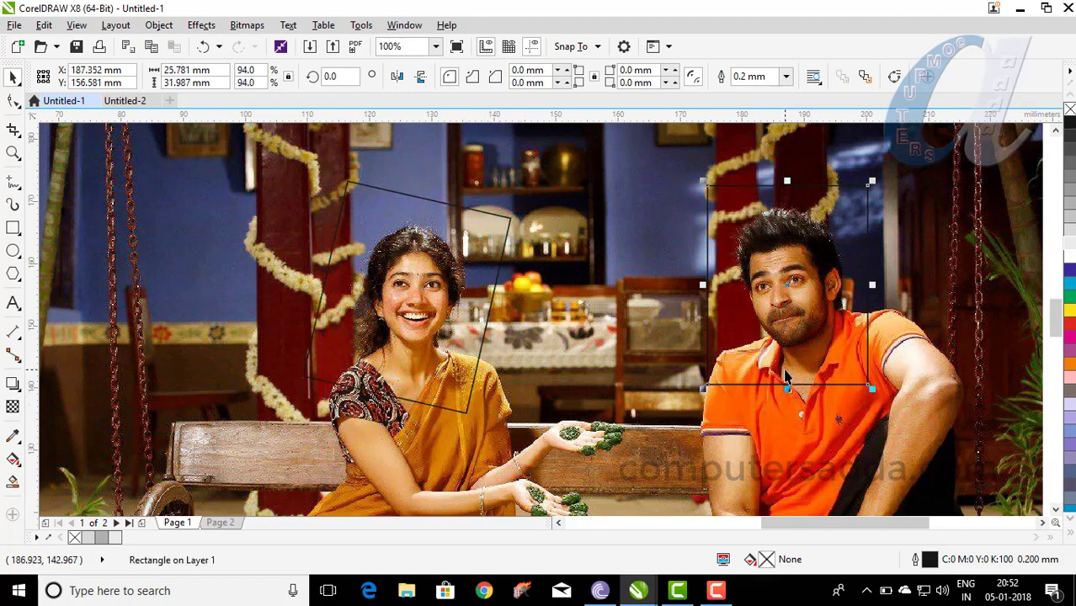
left_click(867, 389)
left_click_drag(869, 388, 921, 367)
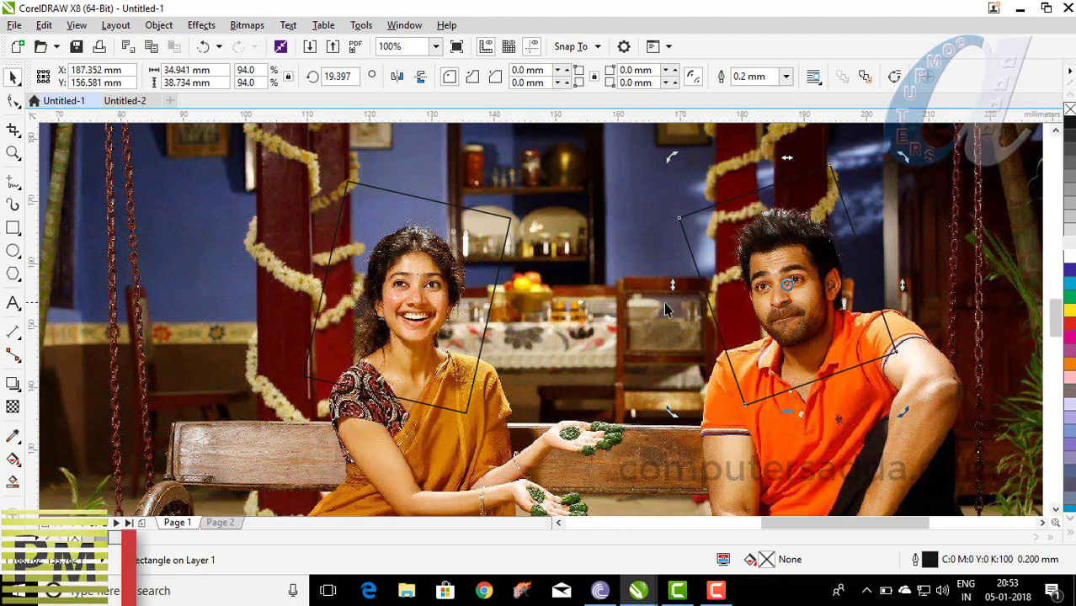
scroll(657, 310, "down", 2)
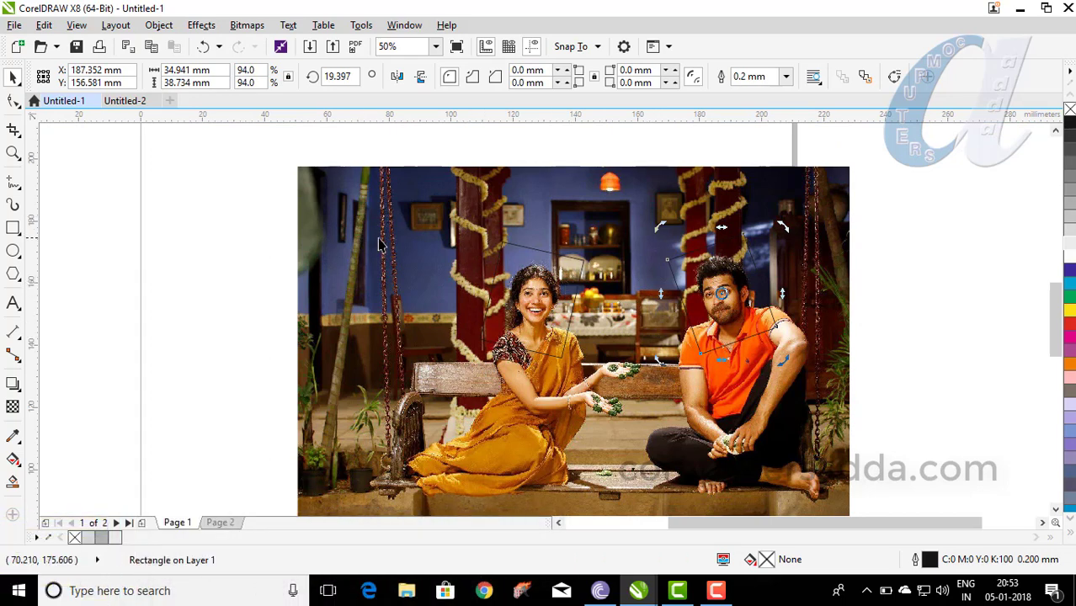
scroll(640, 337, "up", 2)
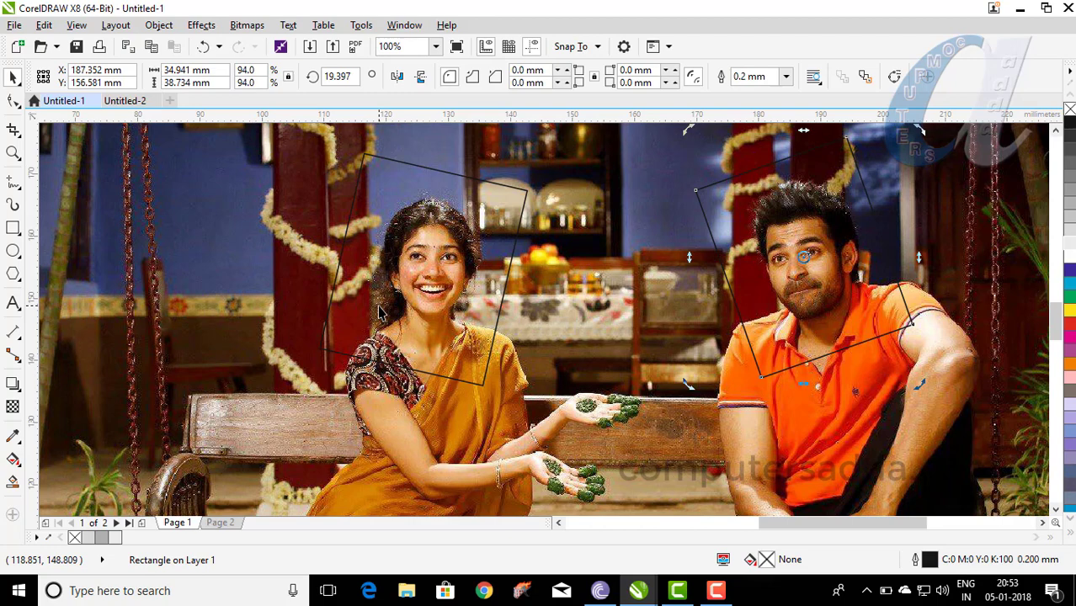
Step: PowerClip the photo inside the tilted frame over the woman's face
left_click(145, 261)
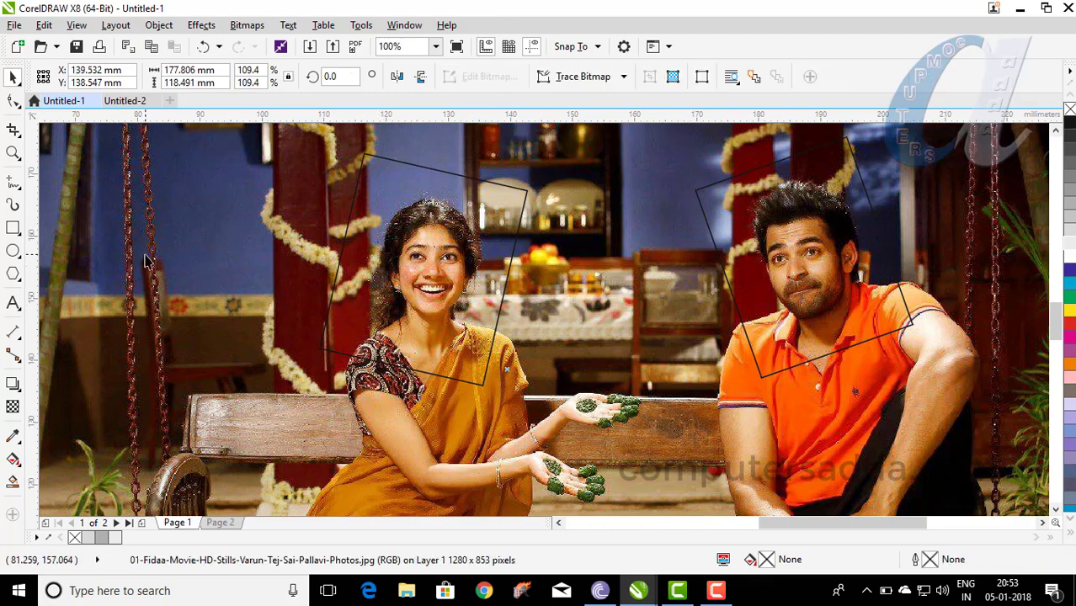
scroll(145, 261, "down", 1)
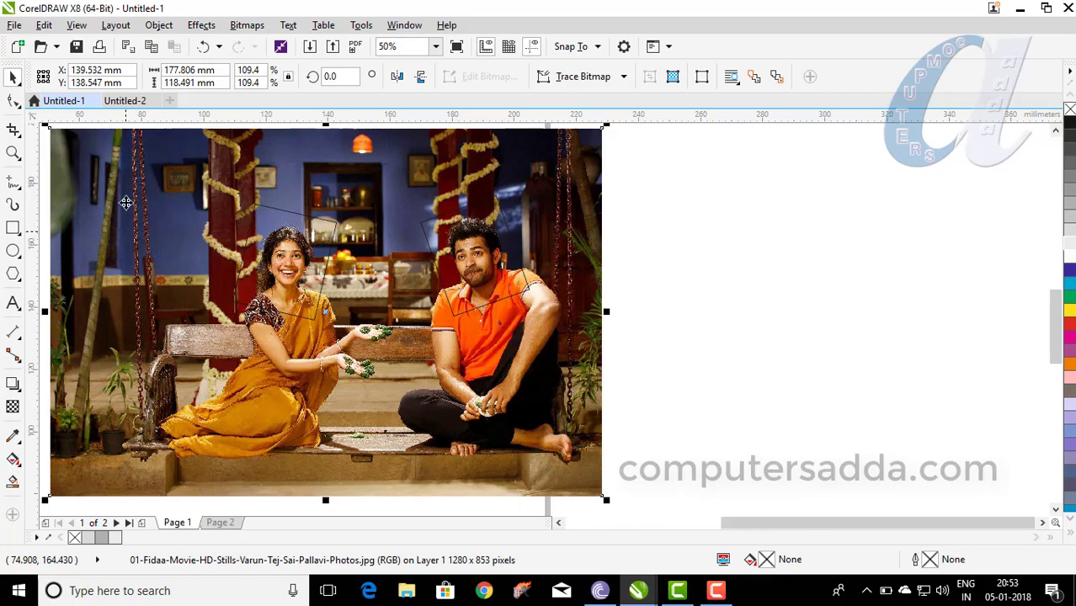
scroll(112, 269, "up", 1)
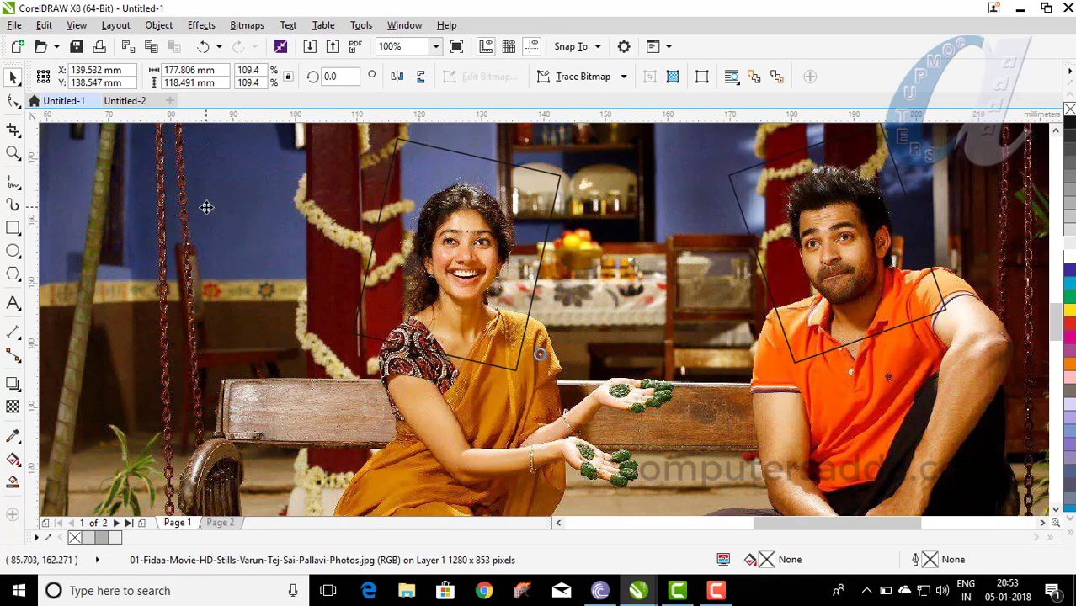
right_click(206, 206)
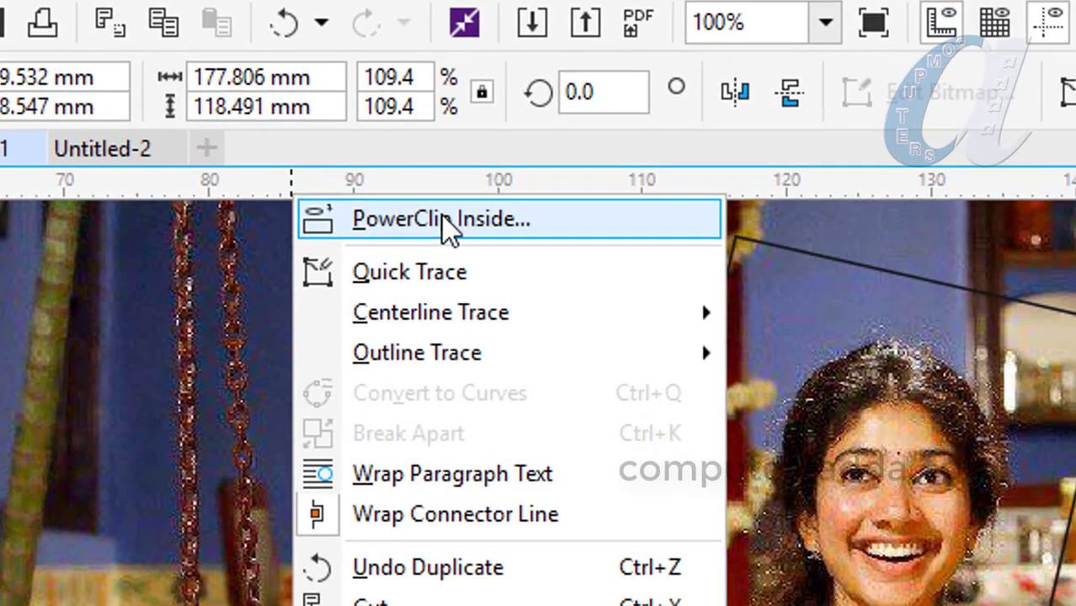
left_click(527, 306)
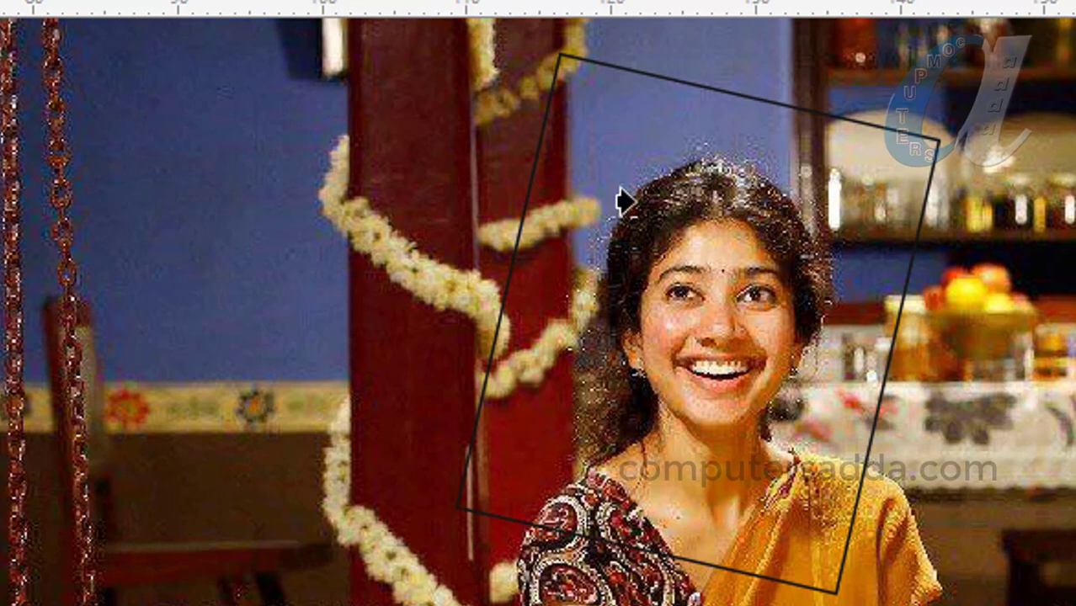
left_click(675, 192)
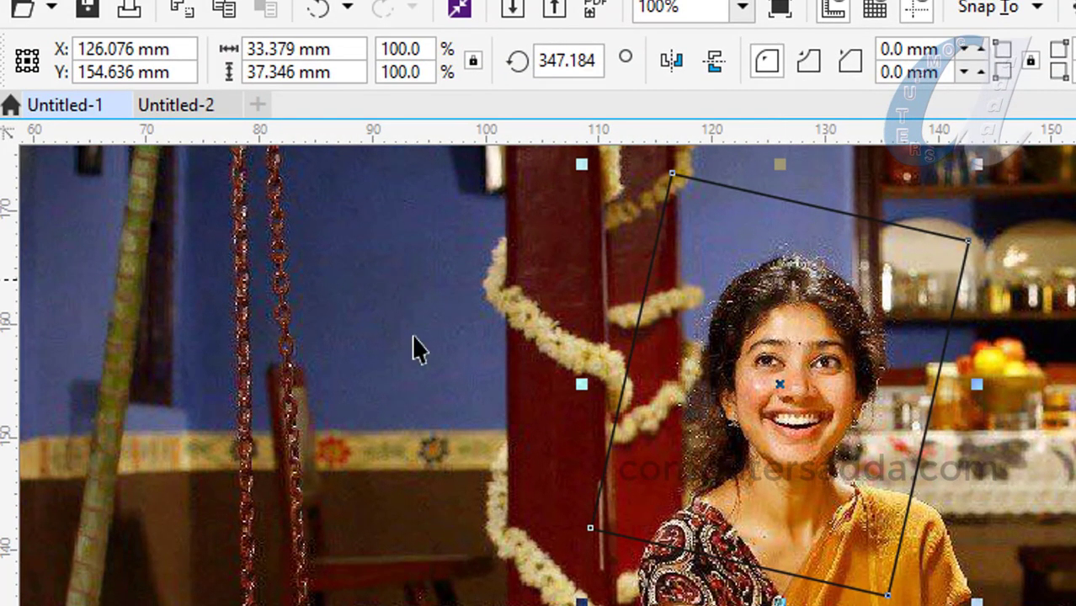
Step: PowerClip the photo inside the tilted frame over the man's face
left_click(255, 405)
right_click(255, 404)
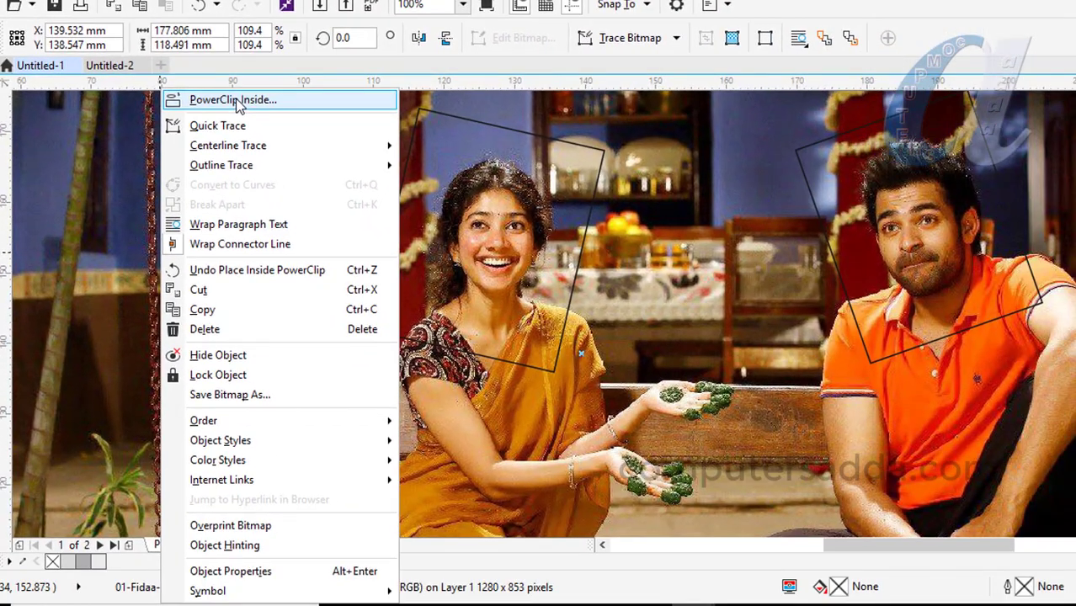
left_click(341, 160)
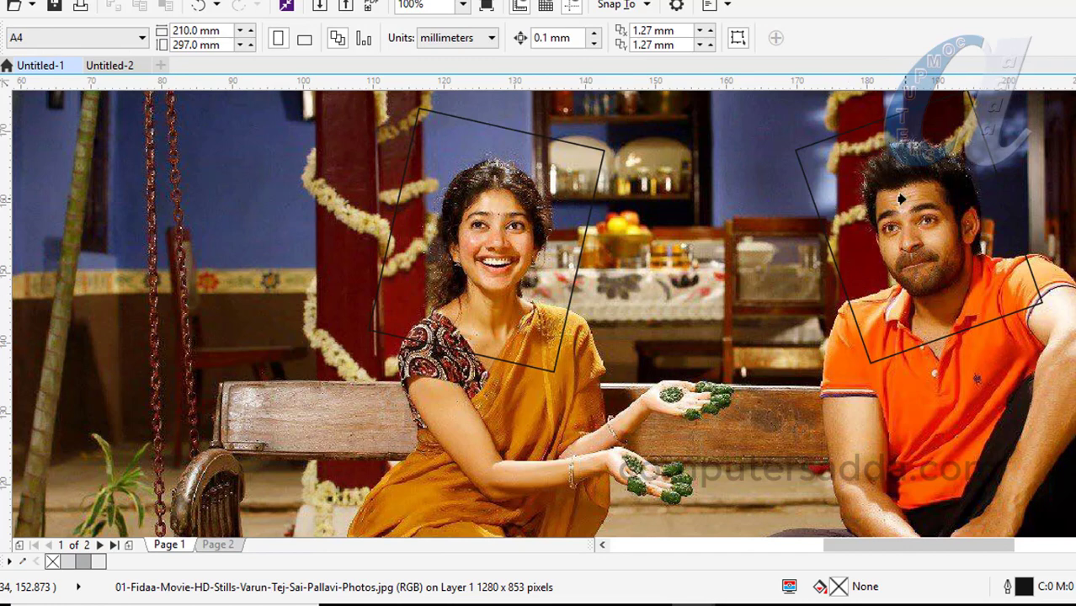
left_click(901, 198)
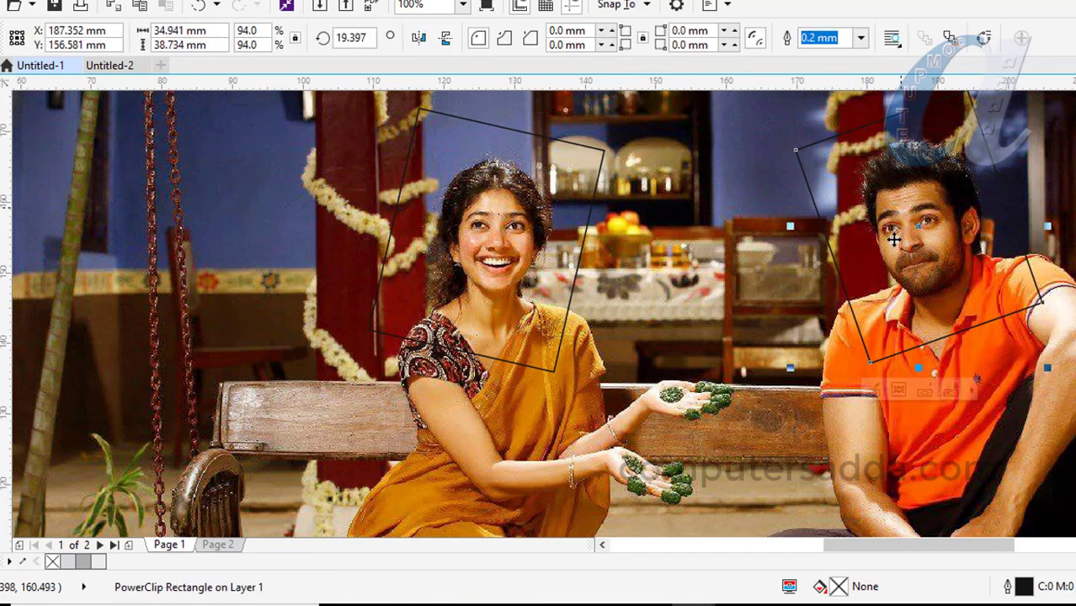
scroll(894, 240, "down", 2)
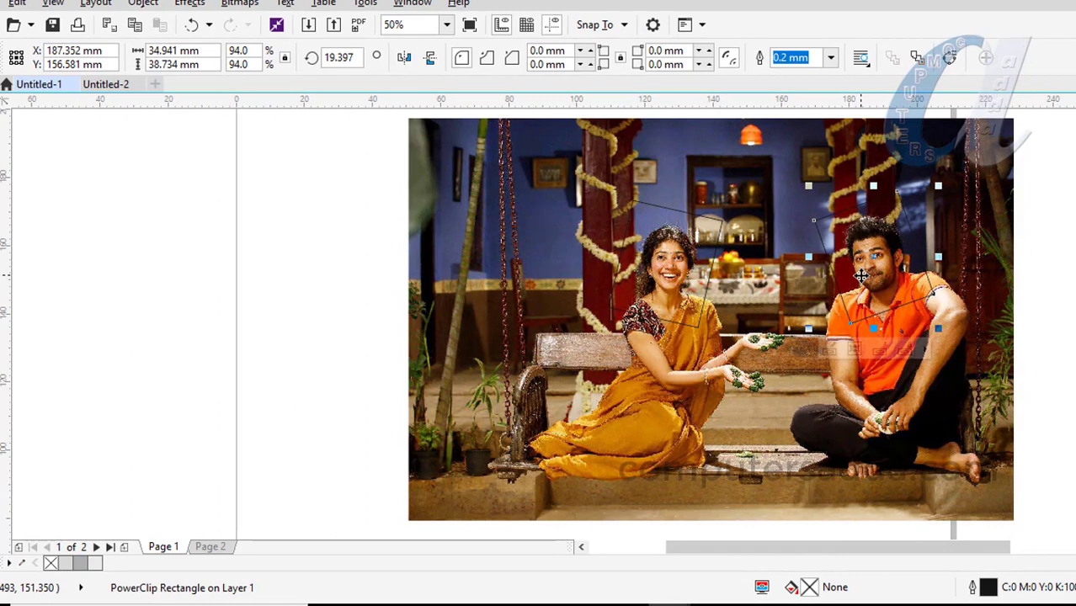
left_click_drag(862, 244, 223, 281)
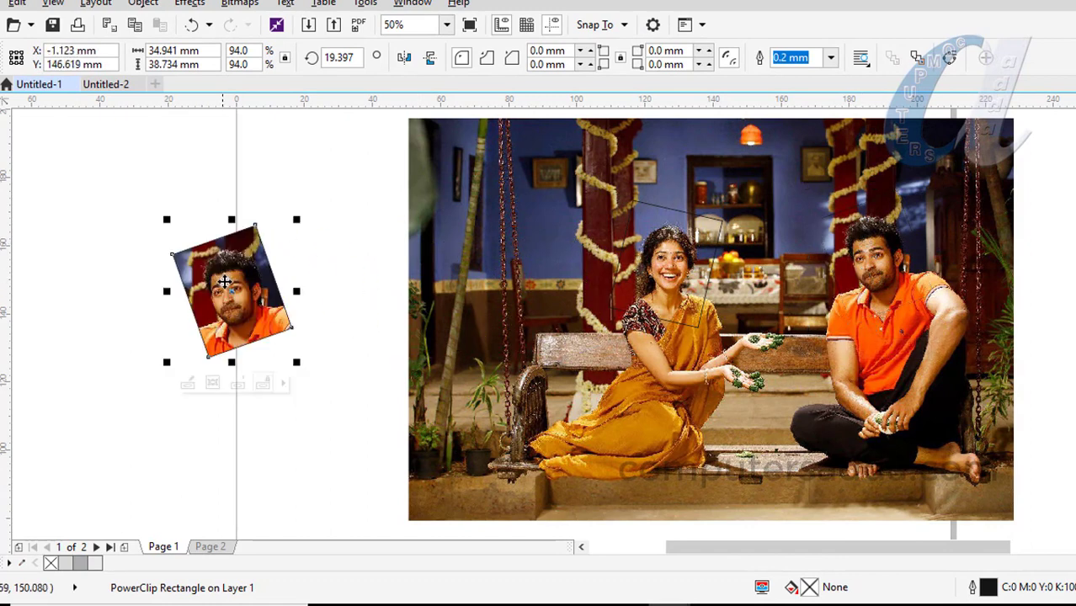
left_click_drag(656, 254, 250, 431)
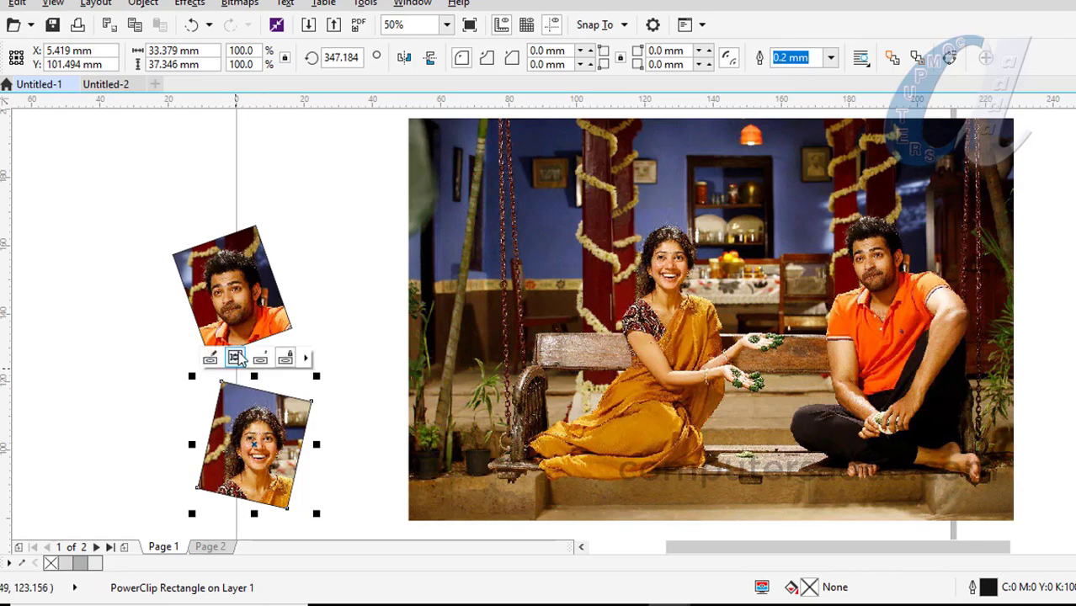
key("ctrl+z")
key("ctrl+z")
key("ctrl+z")
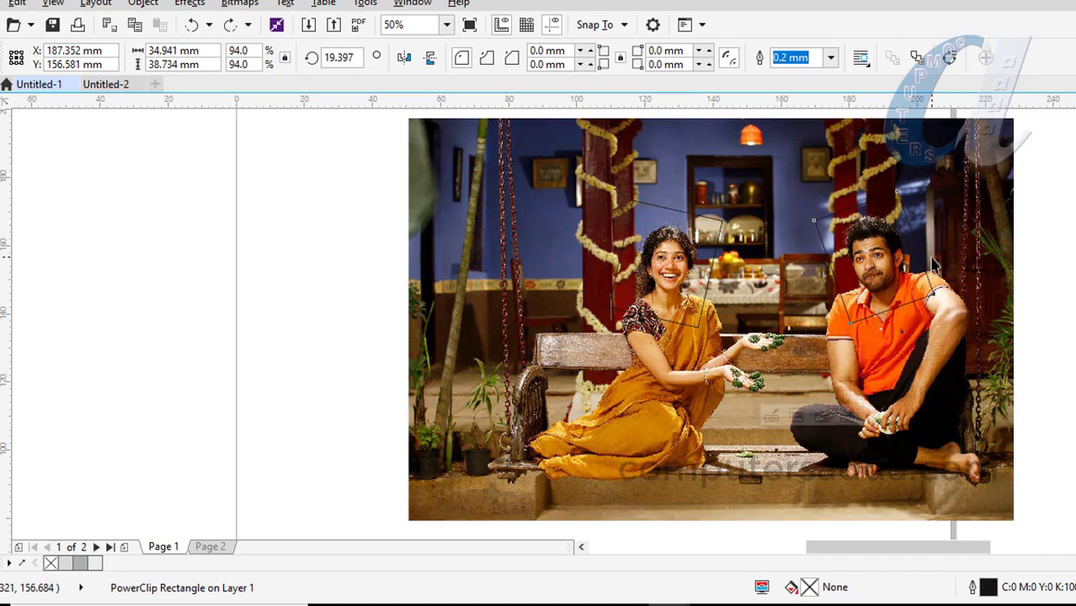
scroll(932, 264, "up", 1)
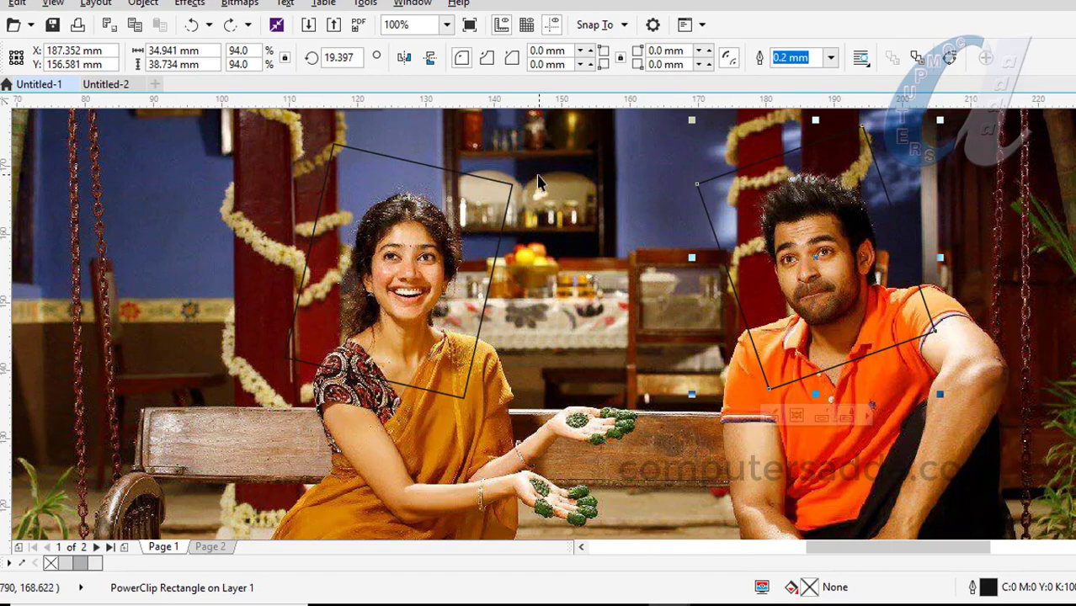
key("shift")
Step: Give both face frames a 2.5 mm outline width, after first trying 3.0 mm
left_click(478, 177, "shift")
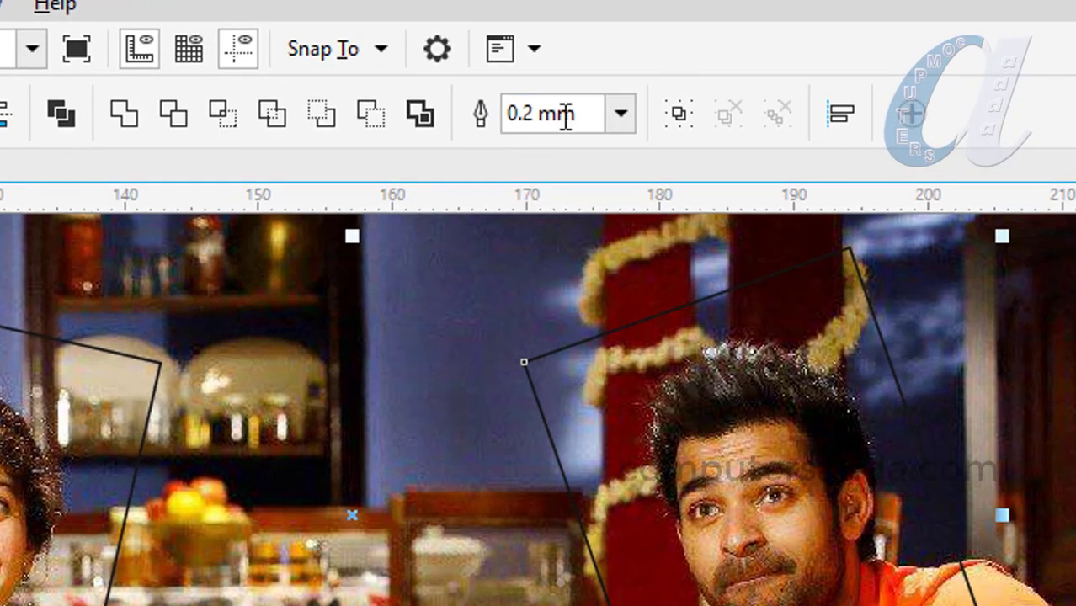
left_click(623, 118)
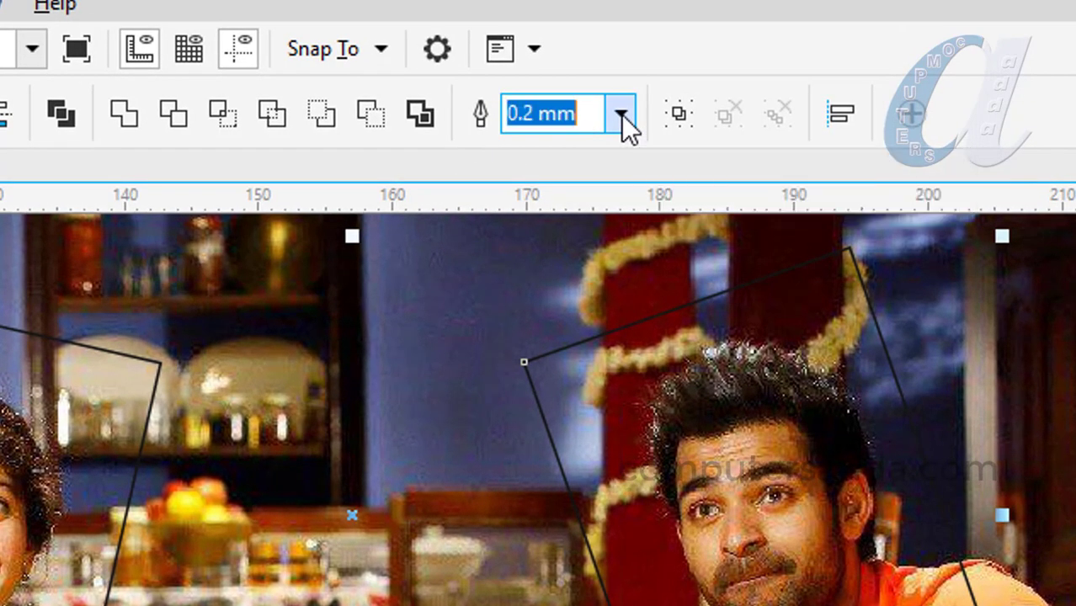
left_click(621, 114)
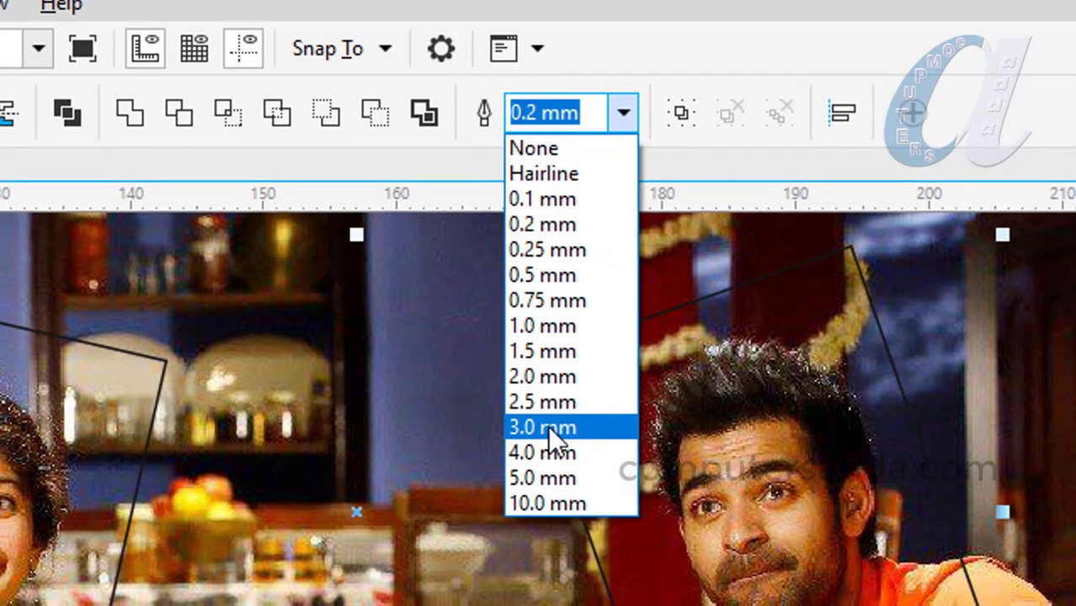
left_click(548, 426)
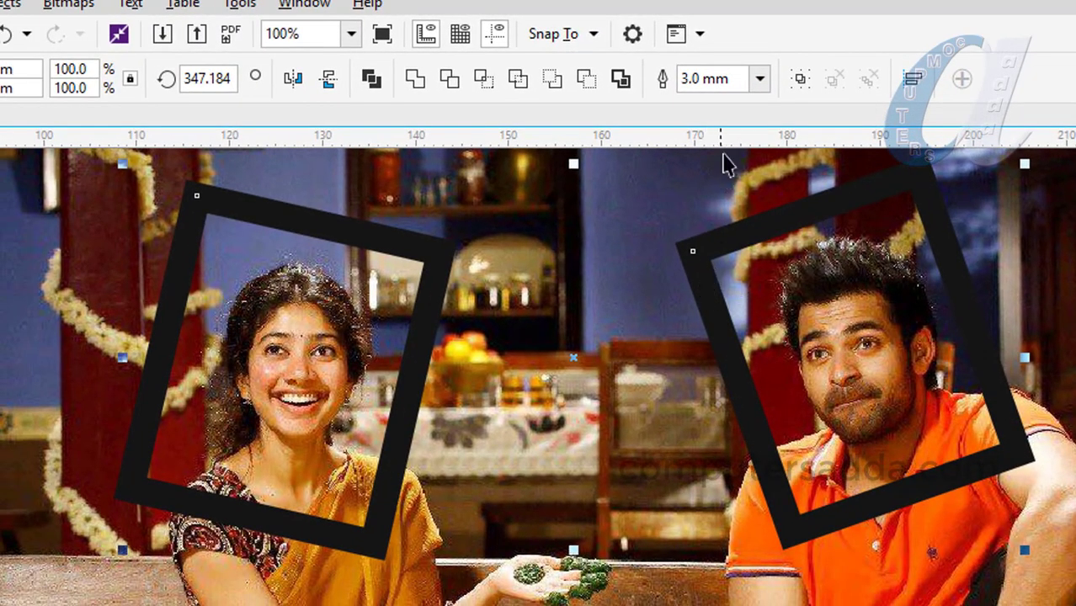
left_click(759, 78)
left_click(759, 78)
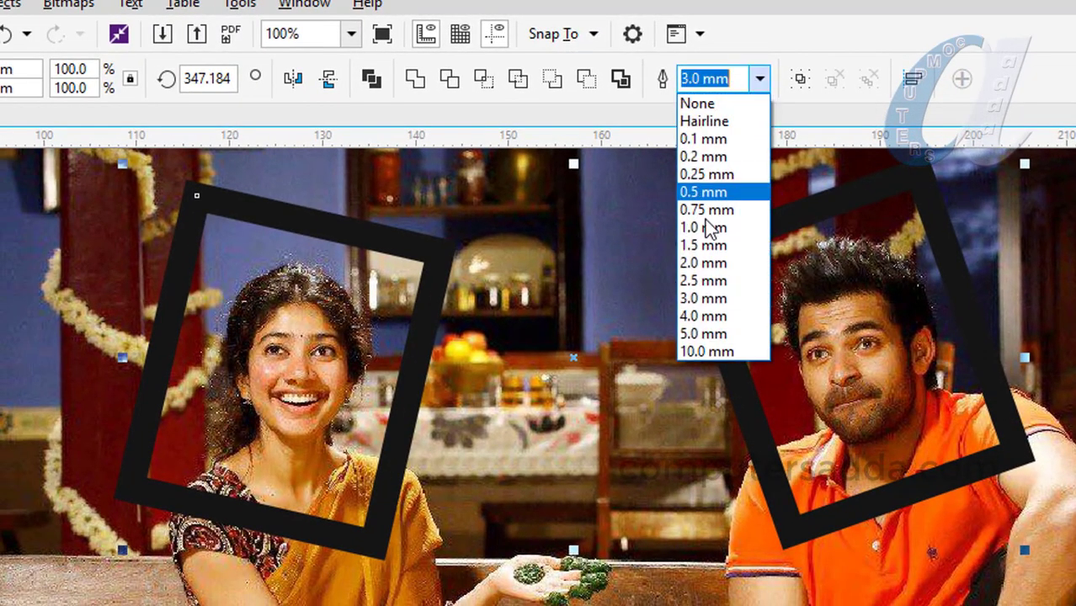
left_click(700, 282)
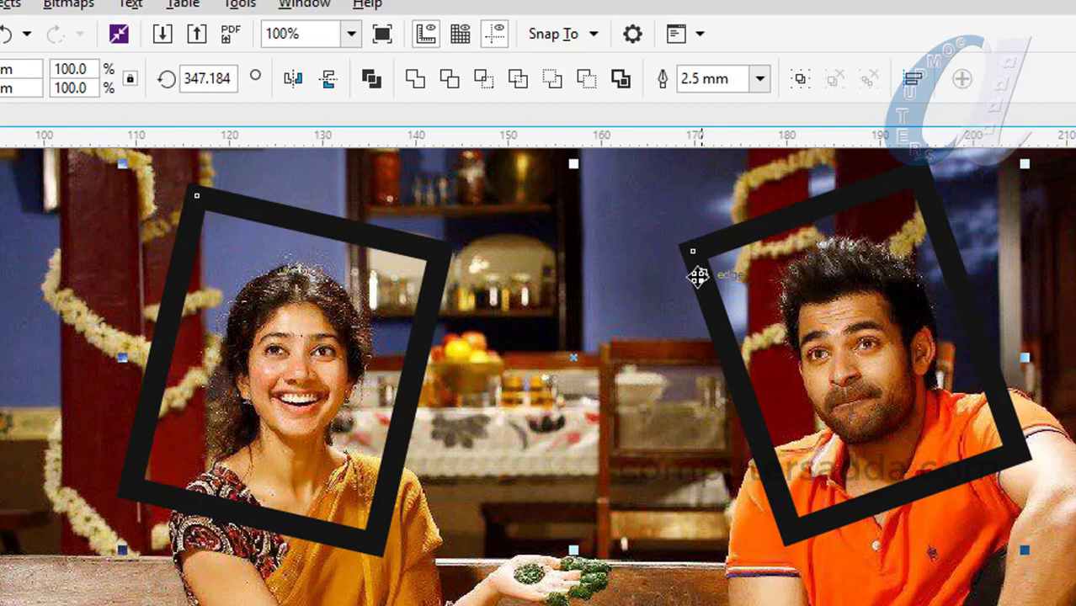
scroll(698, 277, "down", 1)
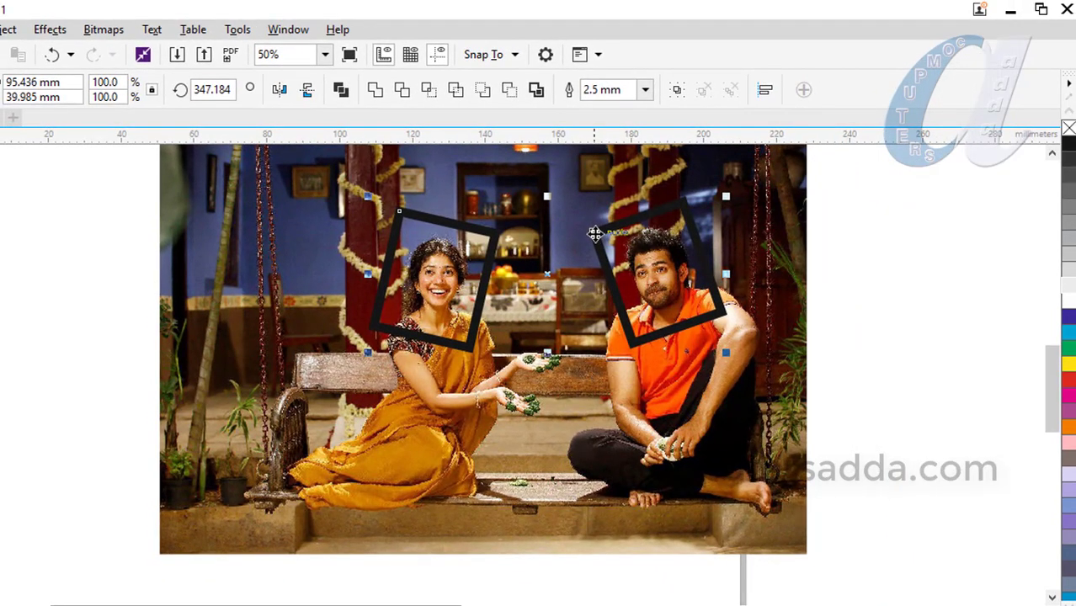
scroll(598, 234, "up", 1)
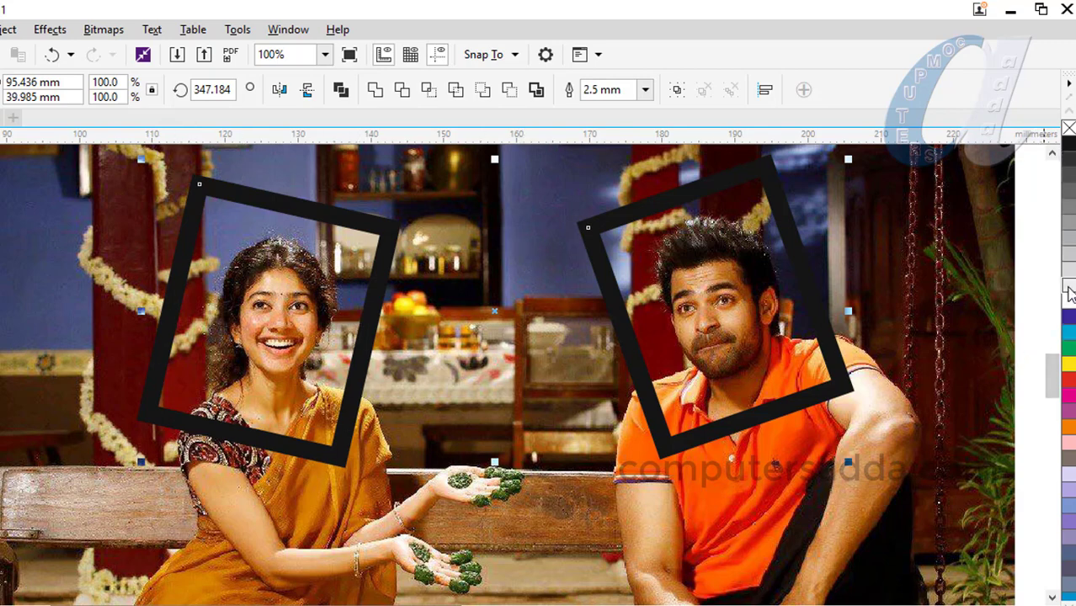
Step: Colour both frame outlines 10% Black from the palette
left_click(1067, 287)
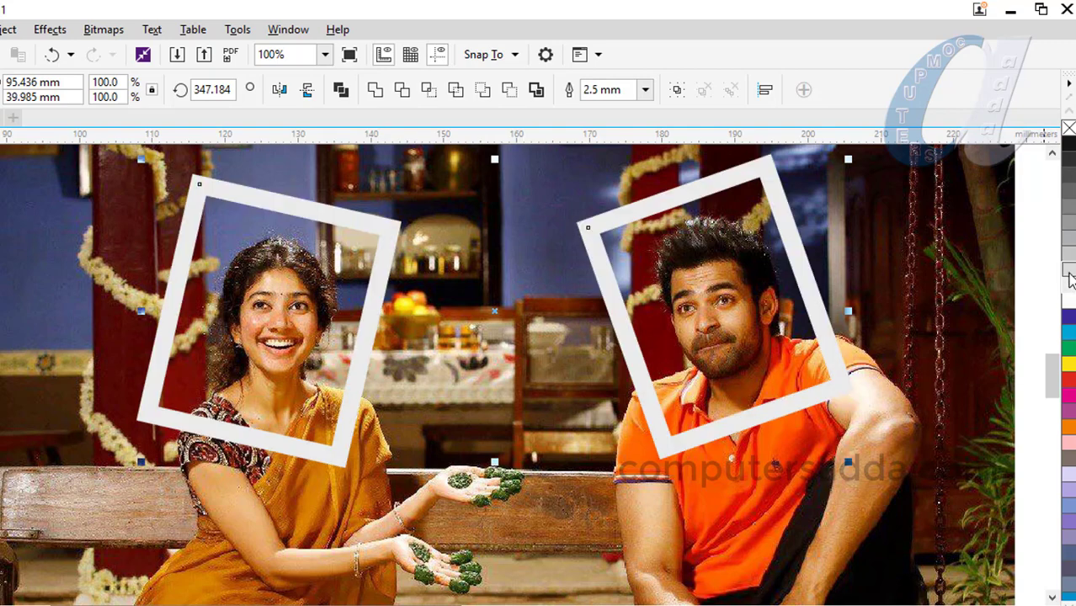
left_click(1068, 275)
left_click(1067, 287)
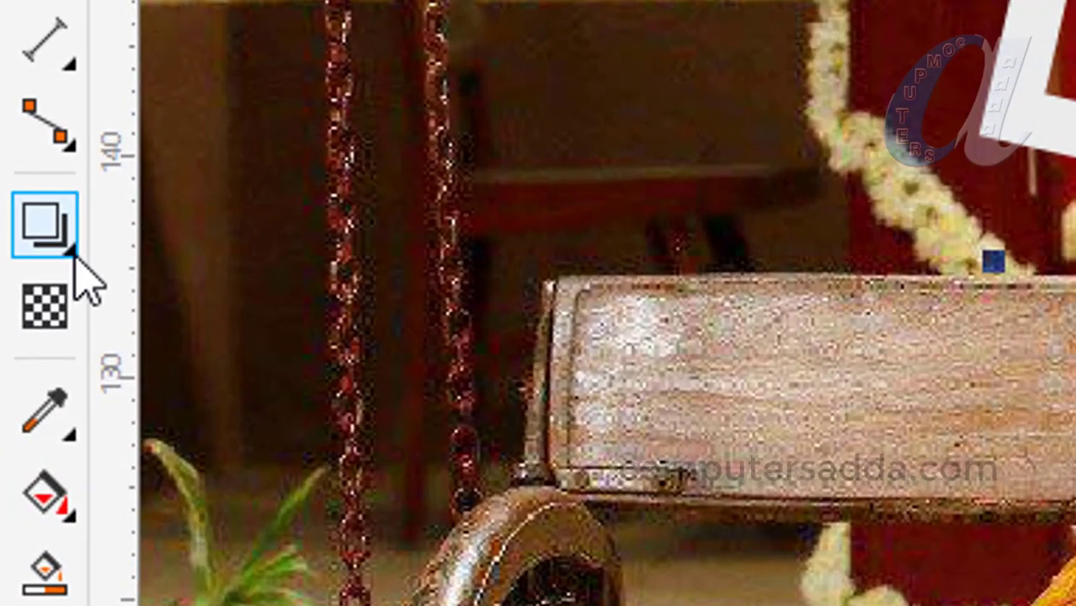
Step: Add a downward drop shadow to both frames and raise its opacity to 86
left_click(80, 253)
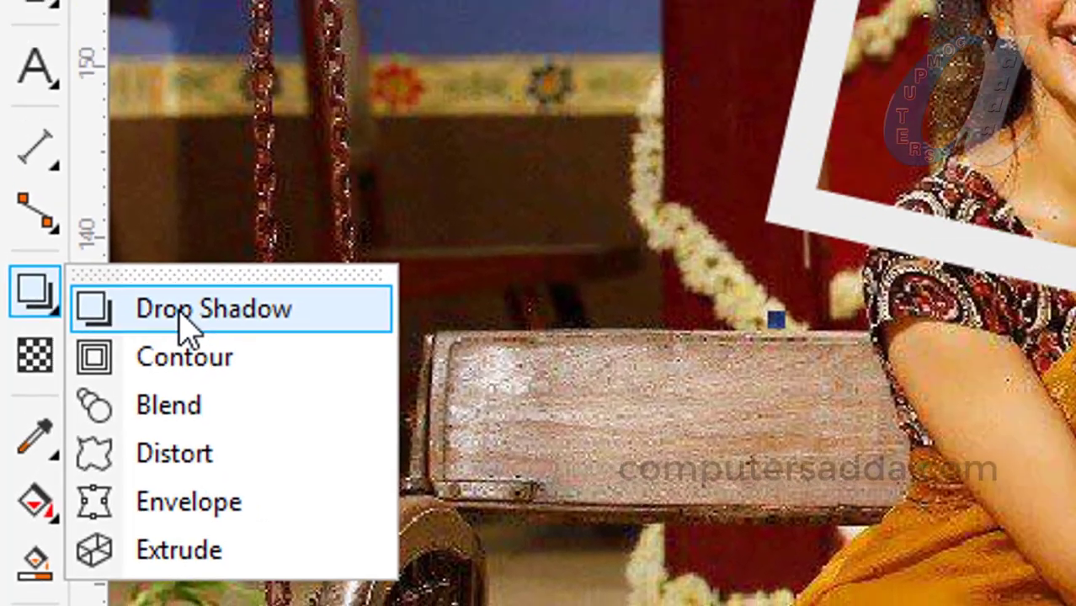
left_click(236, 257)
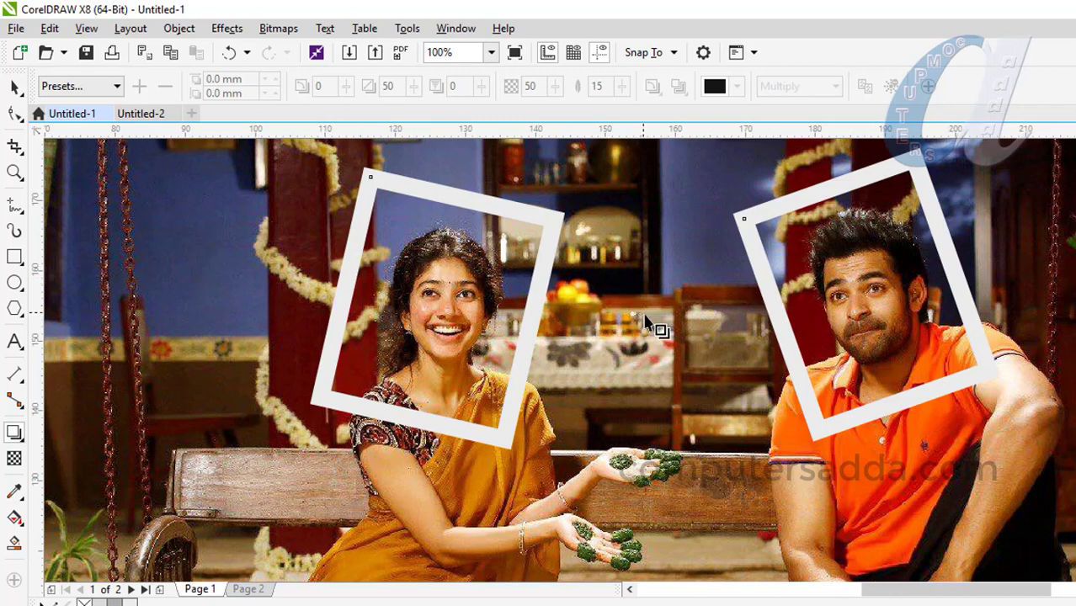
mouse_move(653, 299)
left_mouse_down()
mouse_move(680, 495)
mouse_move(685, 480)
mouse_move(665, 509)
left_mouse_up()
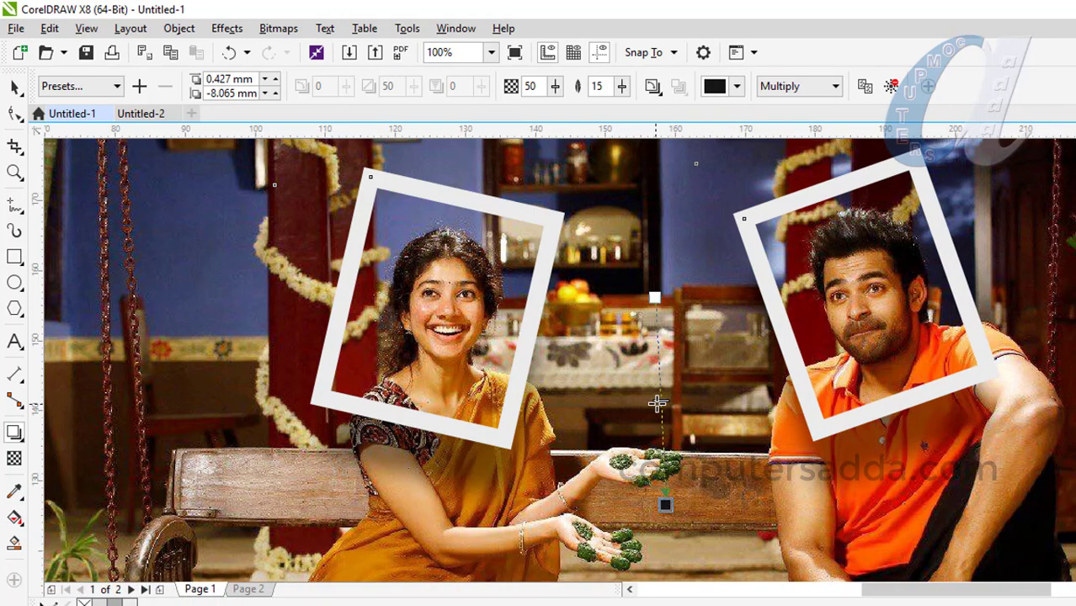
left_click_drag(660, 402, 663, 448)
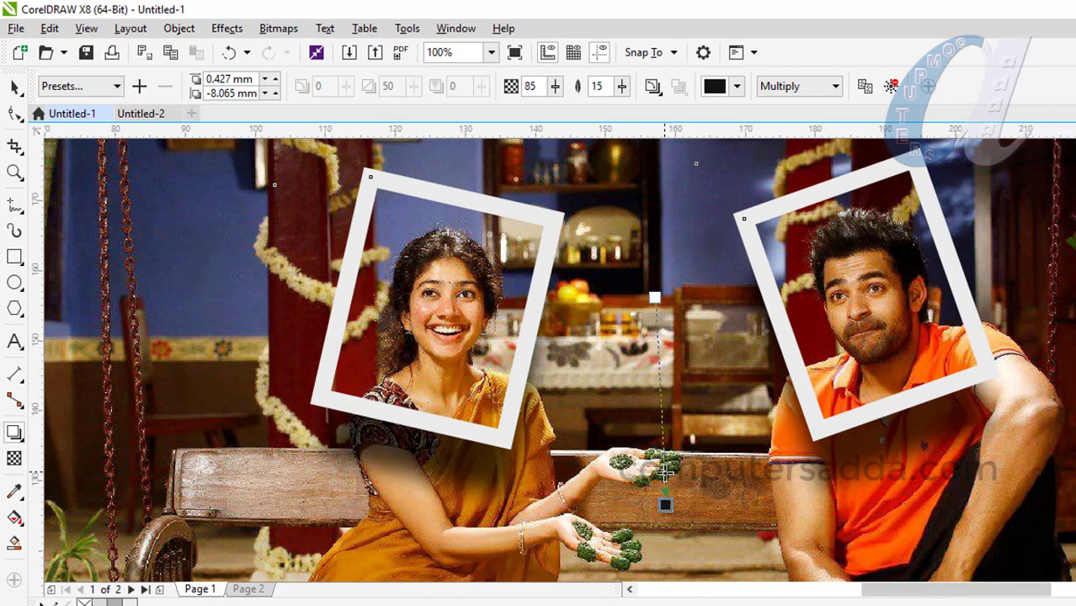
left_click_drag(662, 446, 665, 475)
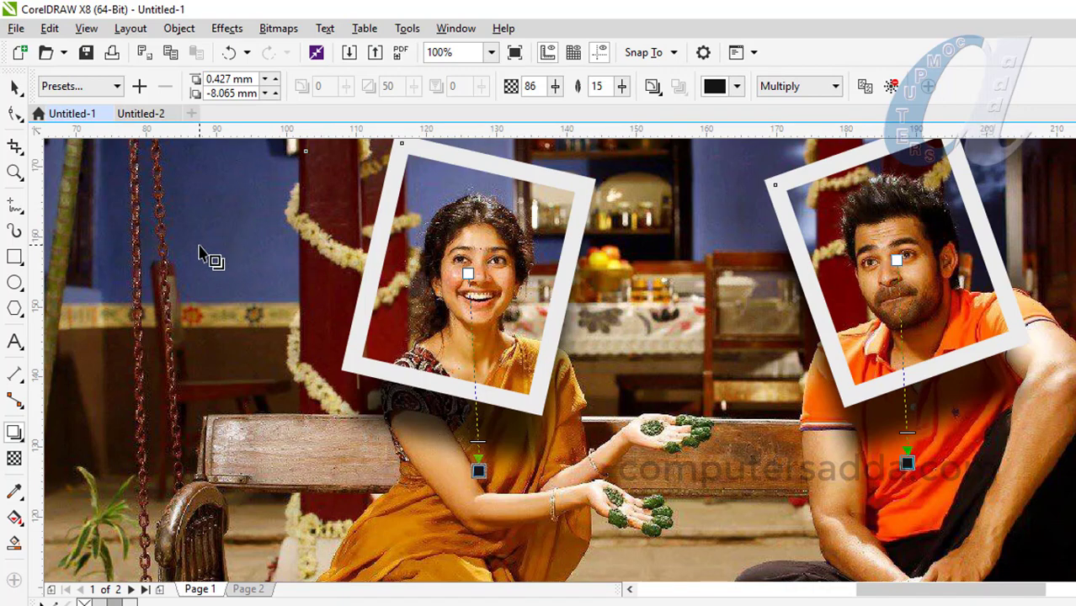
Step: Convert the background photo to a Grayscale (8-bit) bitmap and switch to Untitled-2
left_click(14, 86)
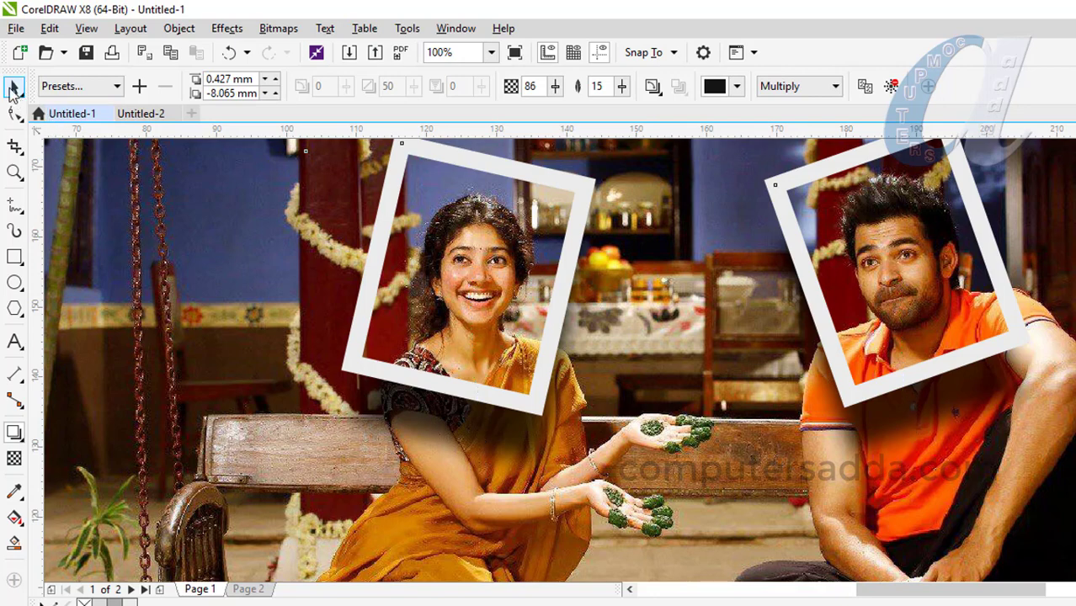
left_click(179, 275)
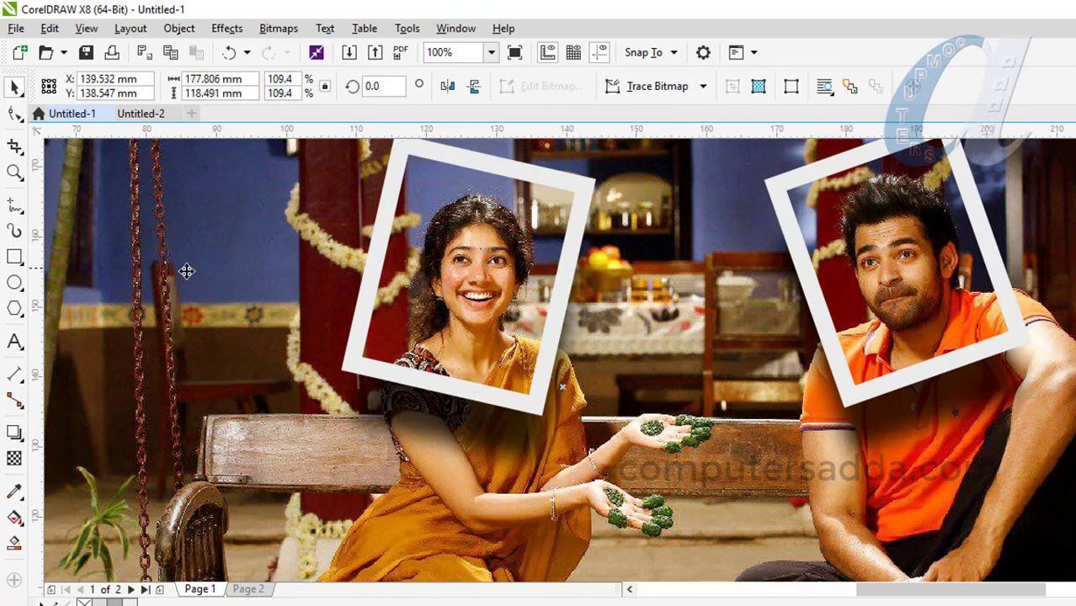
scroll(186, 271, "down", 2)
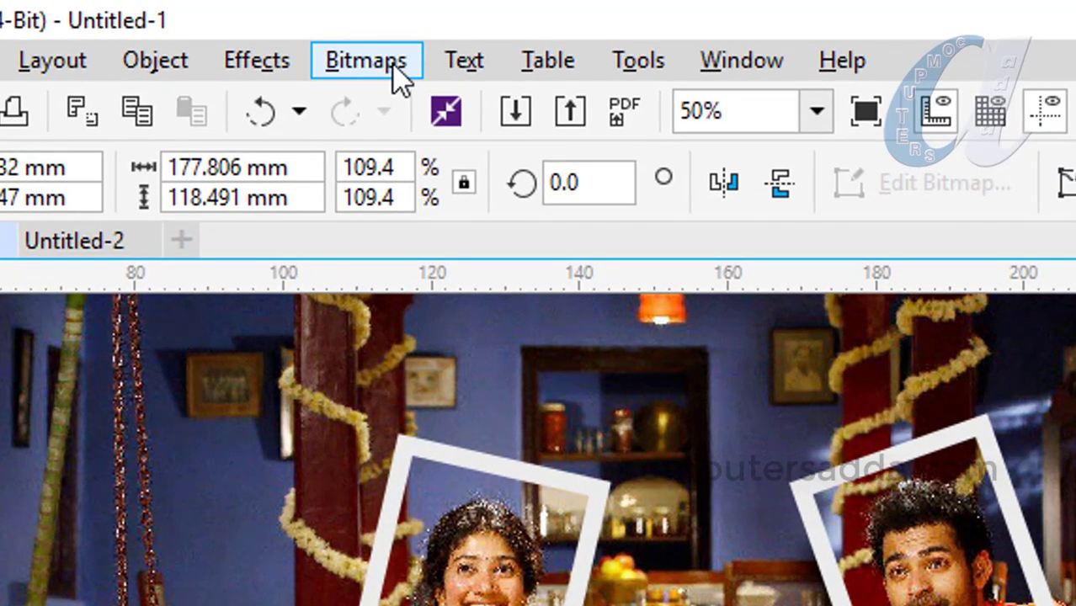
left_click(397, 69)
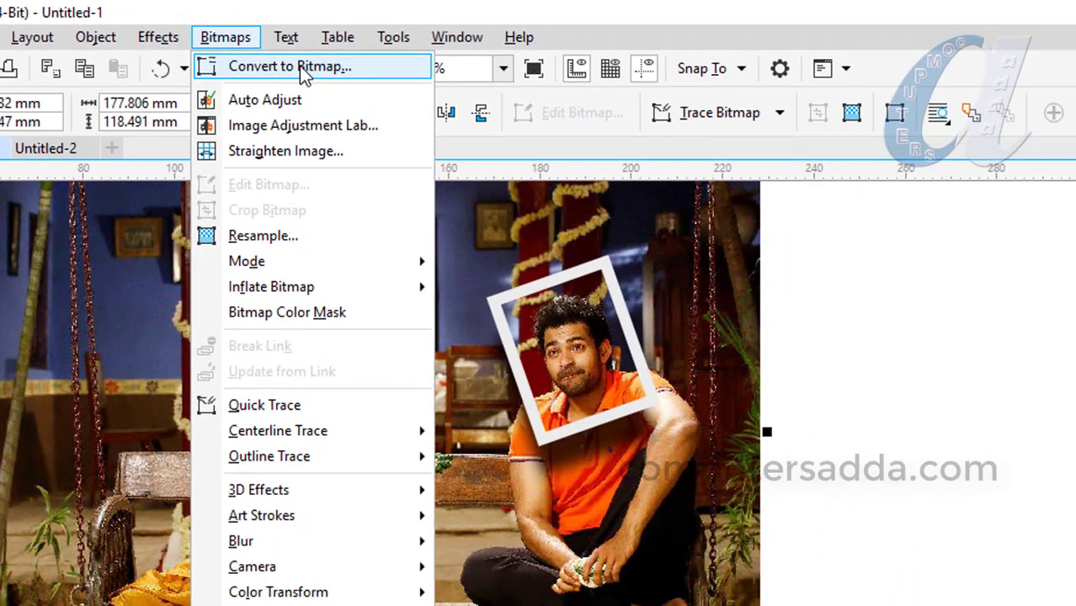
left_click(452, 101)
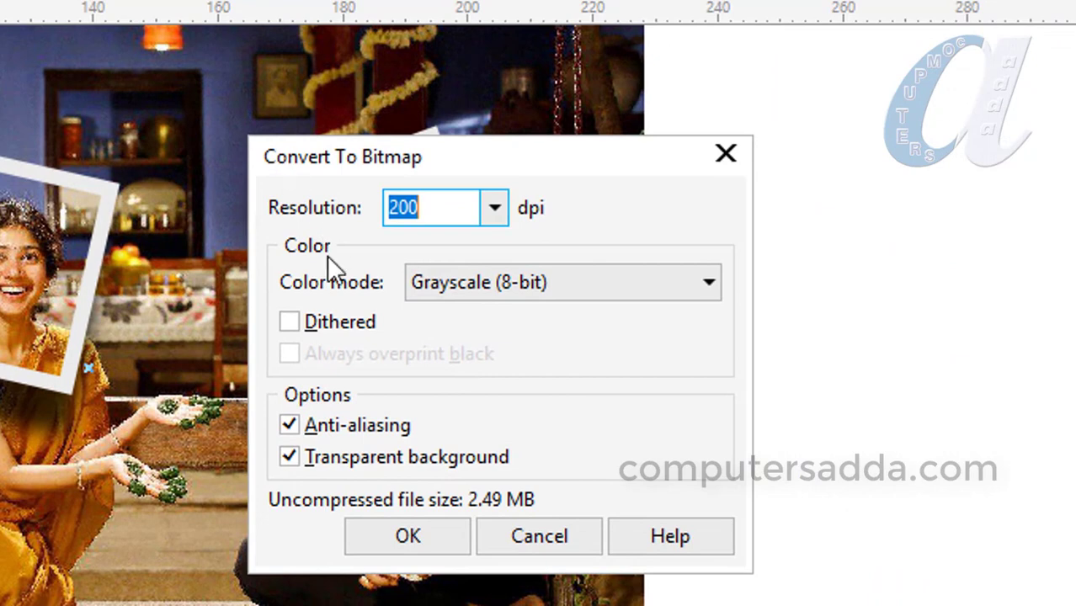
left_click(582, 285)
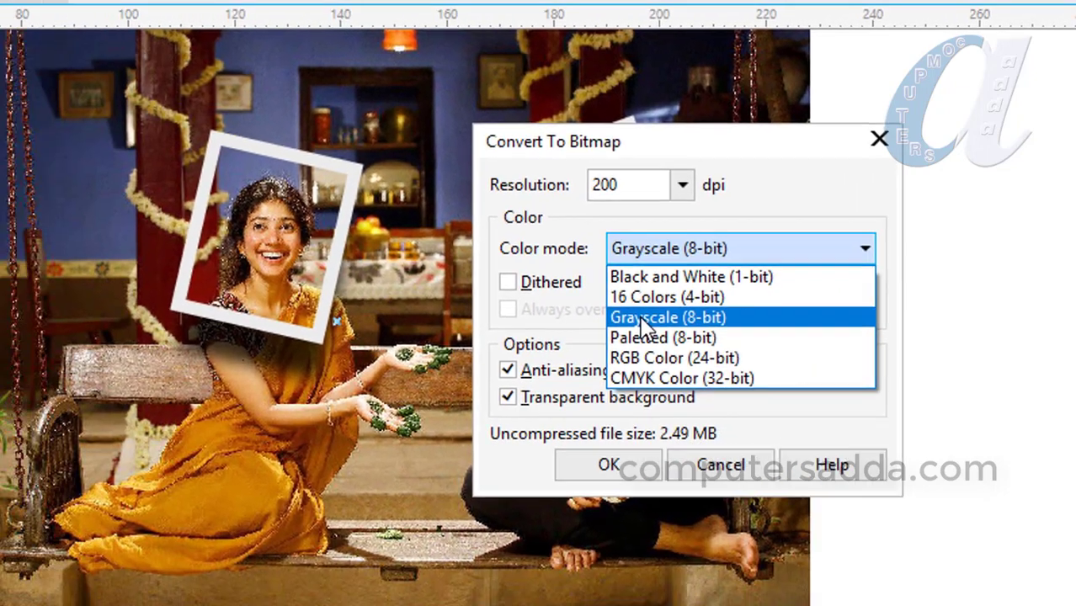
left_click(445, 363)
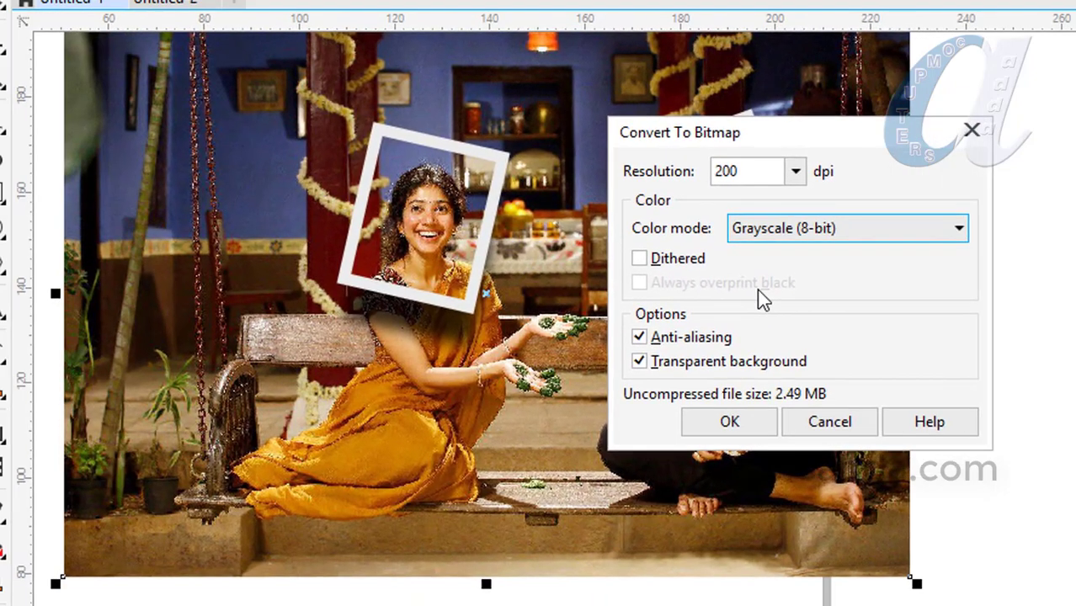
left_click(742, 419)
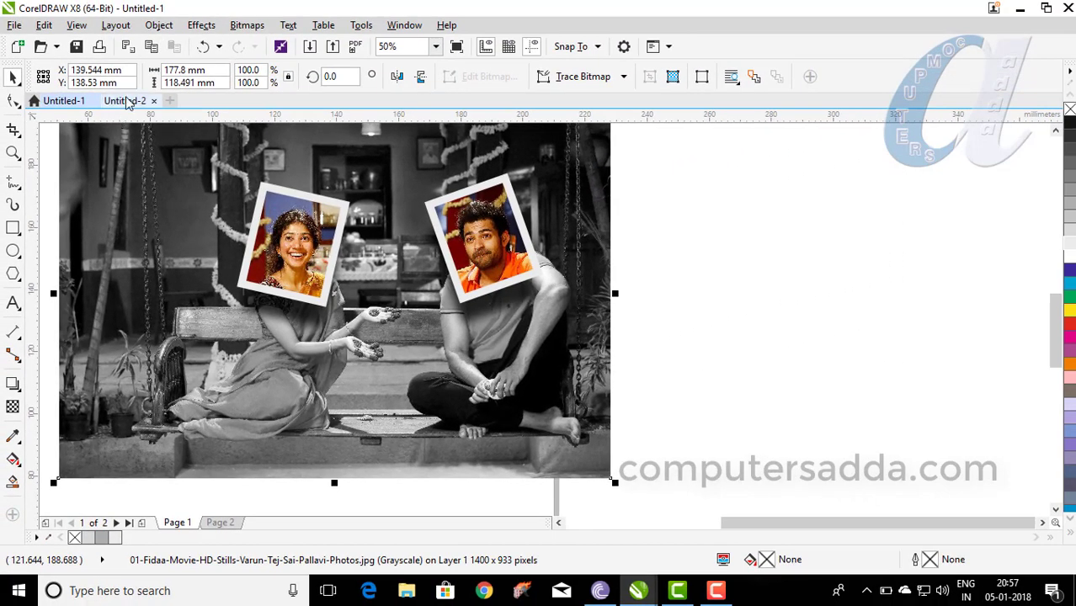
left_click(126, 101)
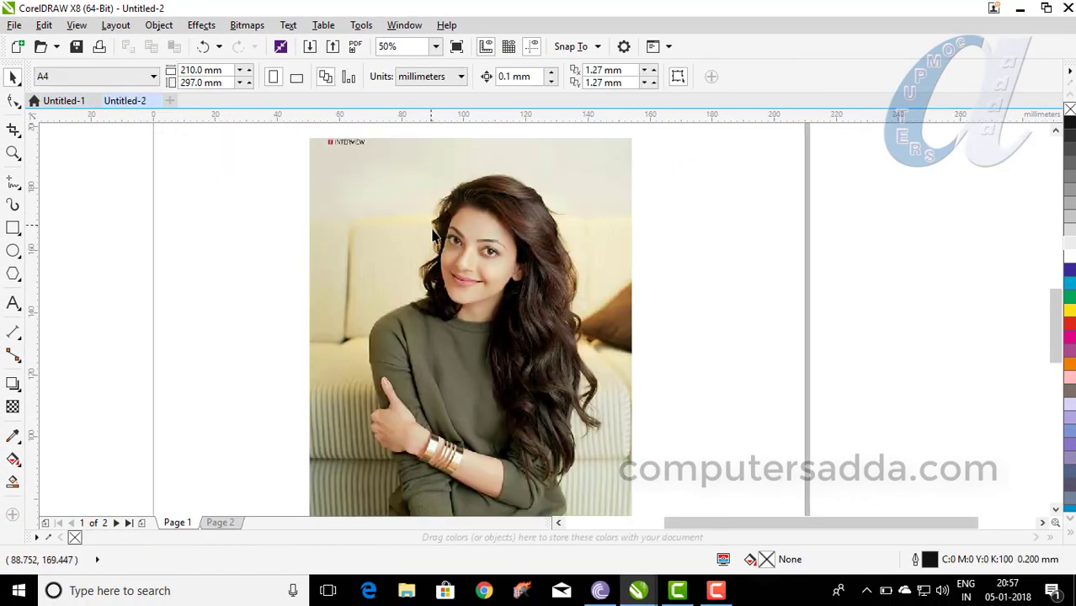
Step: Draw an oval around the woman's face and PowerClip her photo inside it
left_click(13, 250)
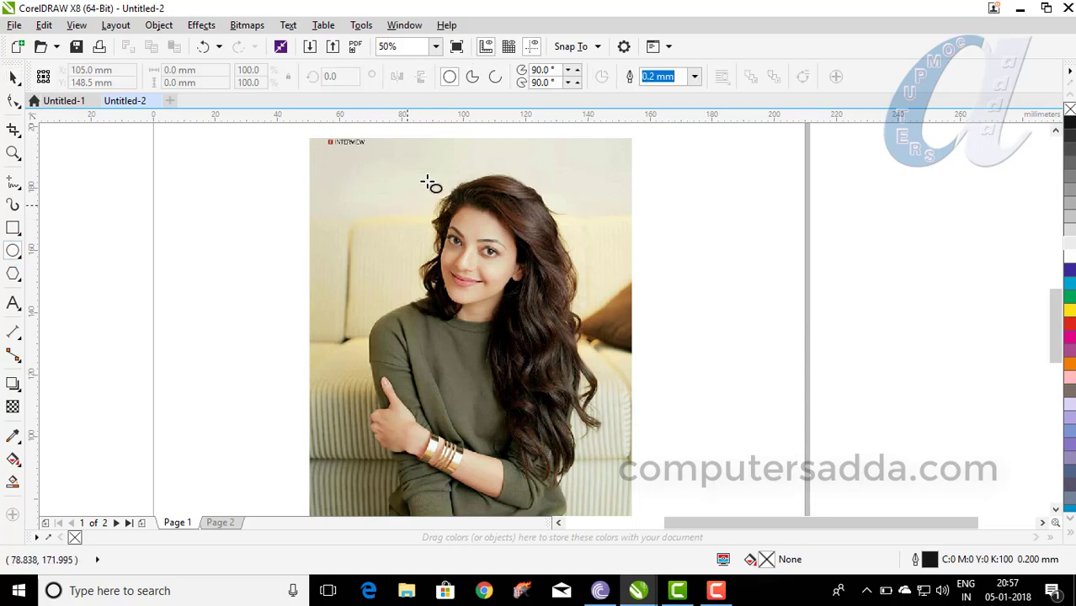
left_click_drag(411, 158, 596, 356)
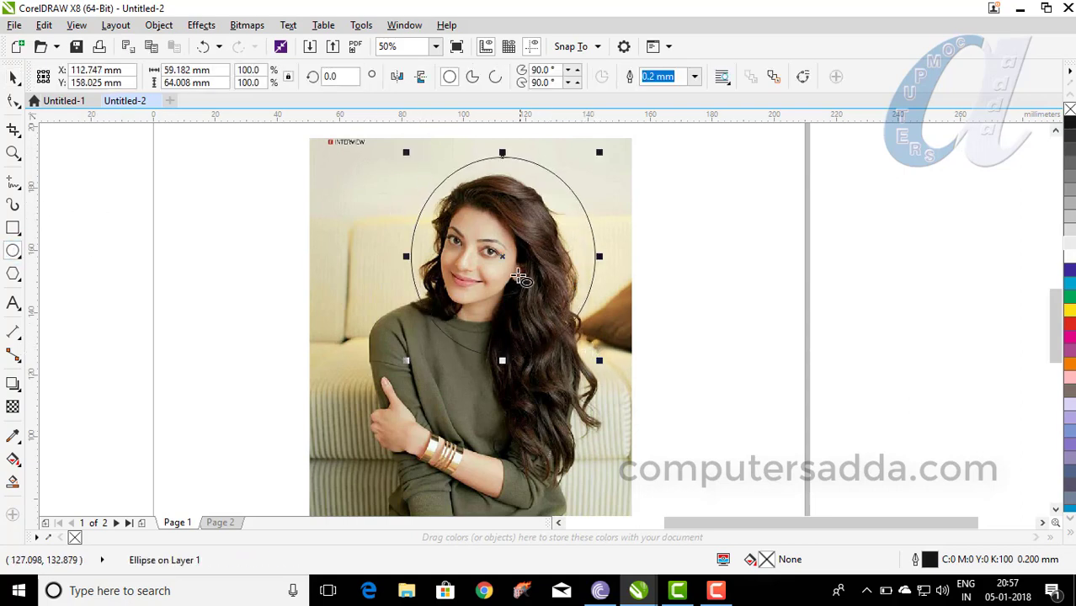
left_click(18, 85)
left_click(339, 210)
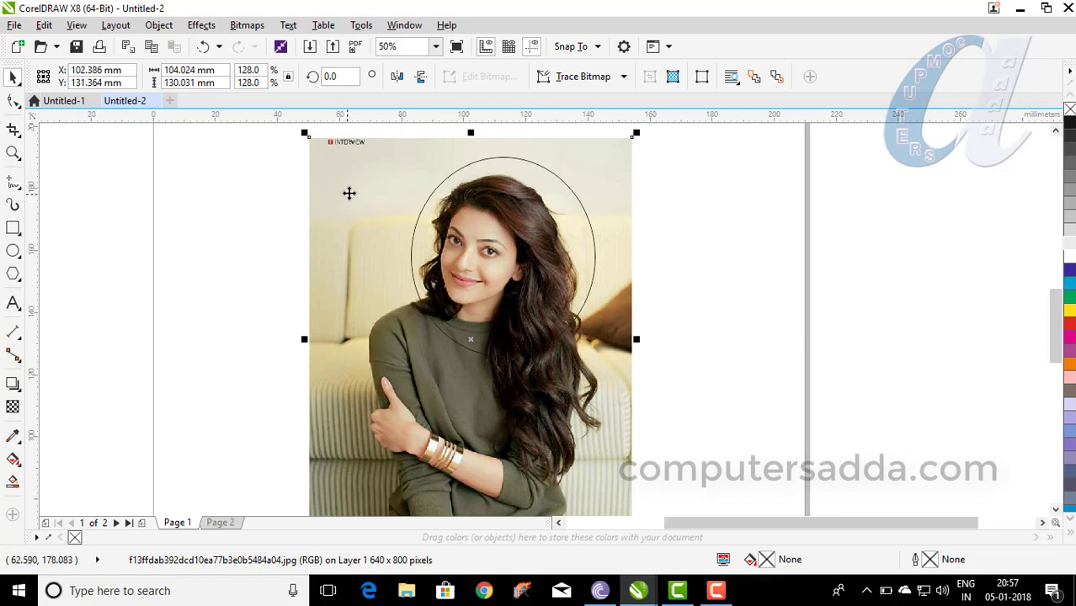
right_click(333, 163)
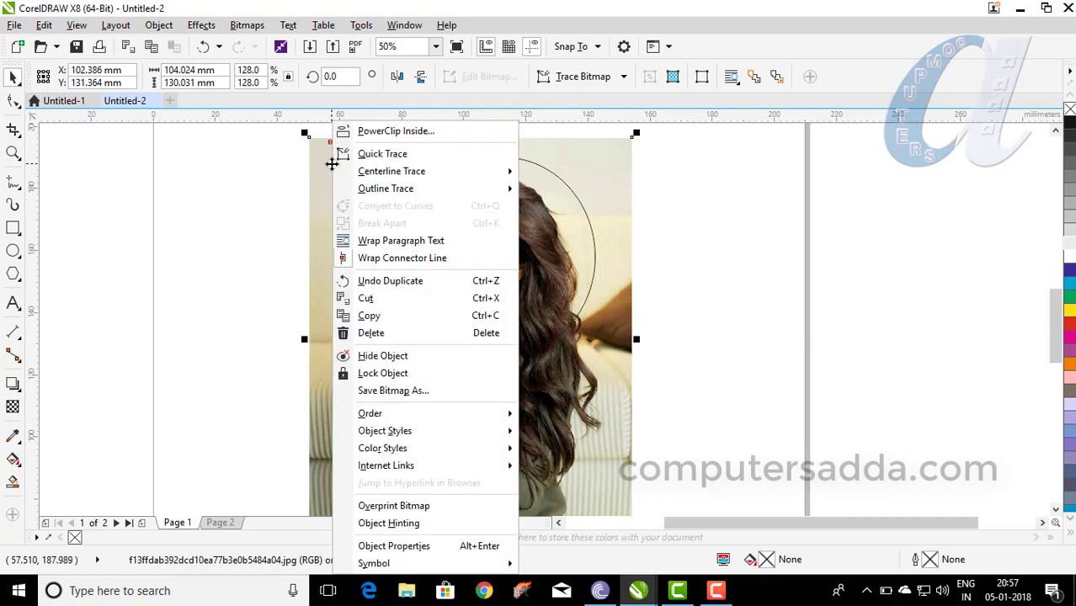
left_click(375, 131)
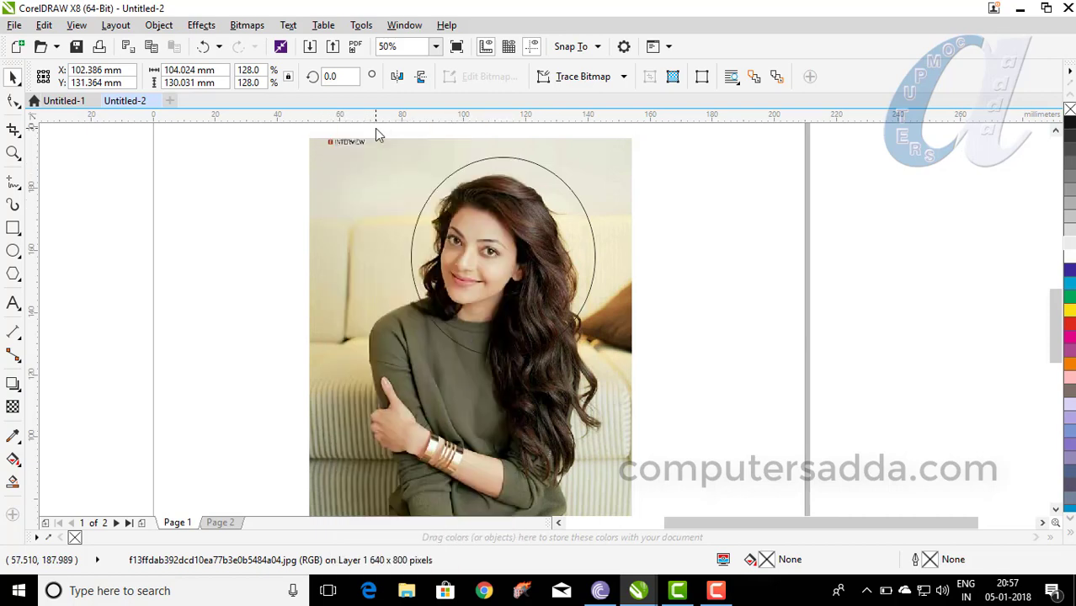
left_click(514, 243)
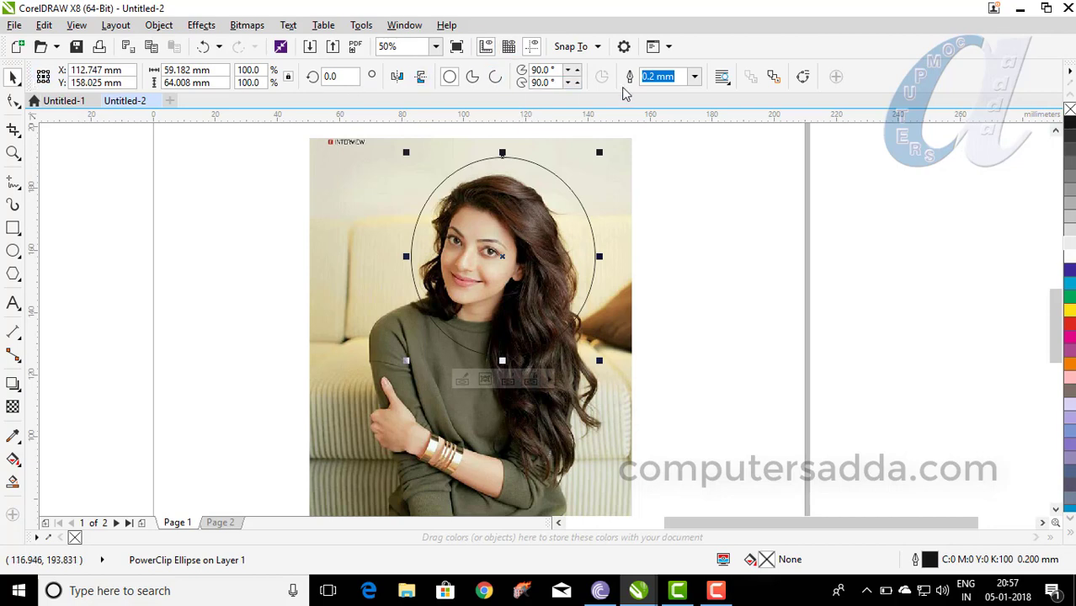
Step: Give the oval frame a 3.0 mm outline coloured red from the palette
left_click(694, 77)
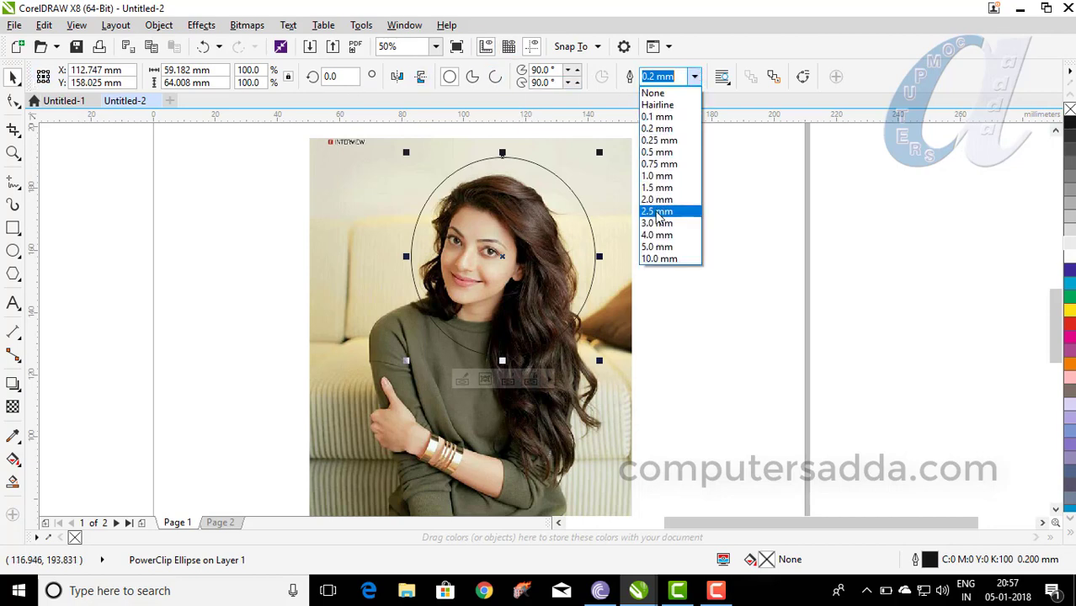
left_click(658, 223)
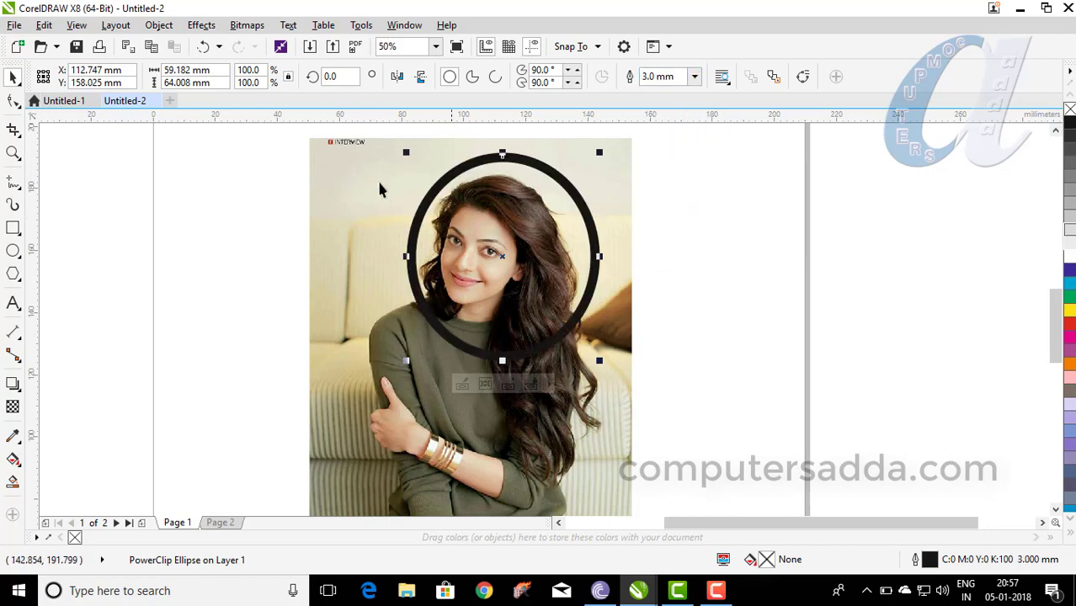
right_click(1069, 244)
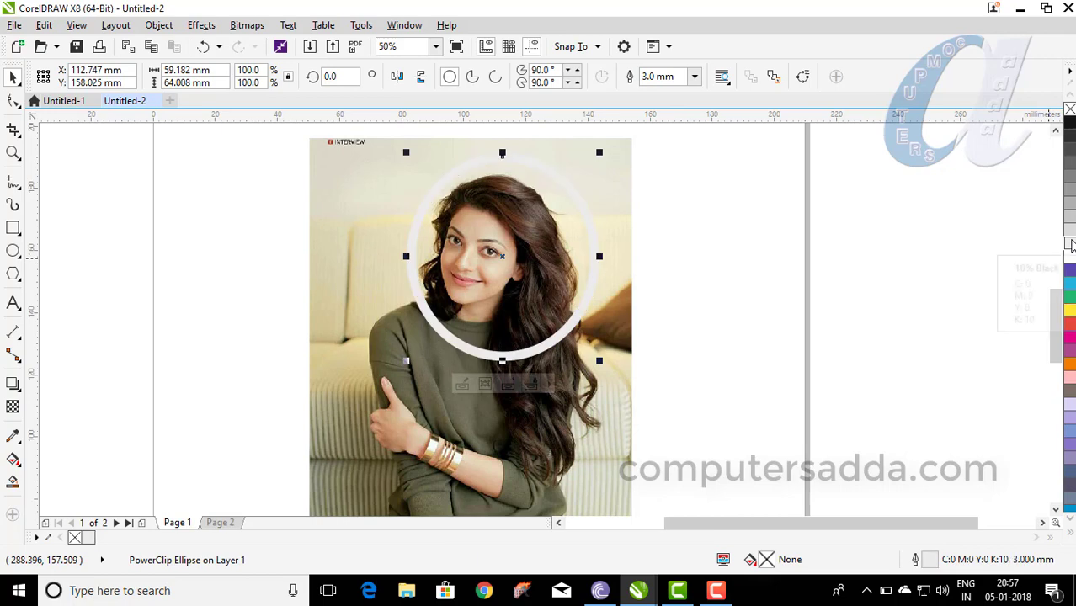
right_click(1070, 326)
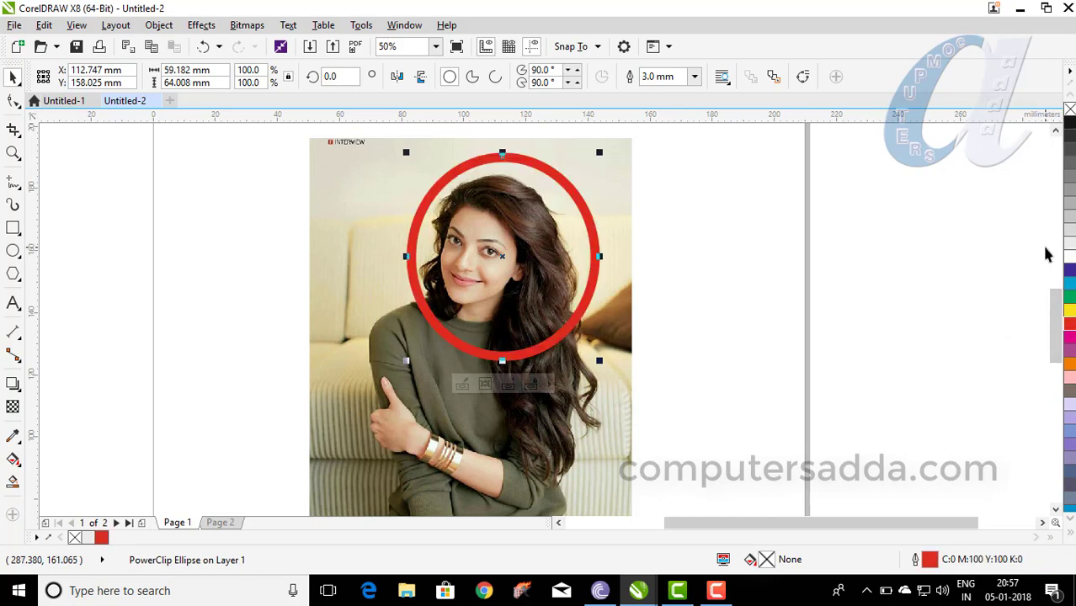
left_click(13, 385)
Step: Add a black drop shadow down-left from the oval at 76 opacity
left_click_drag(502, 255, 370, 363)
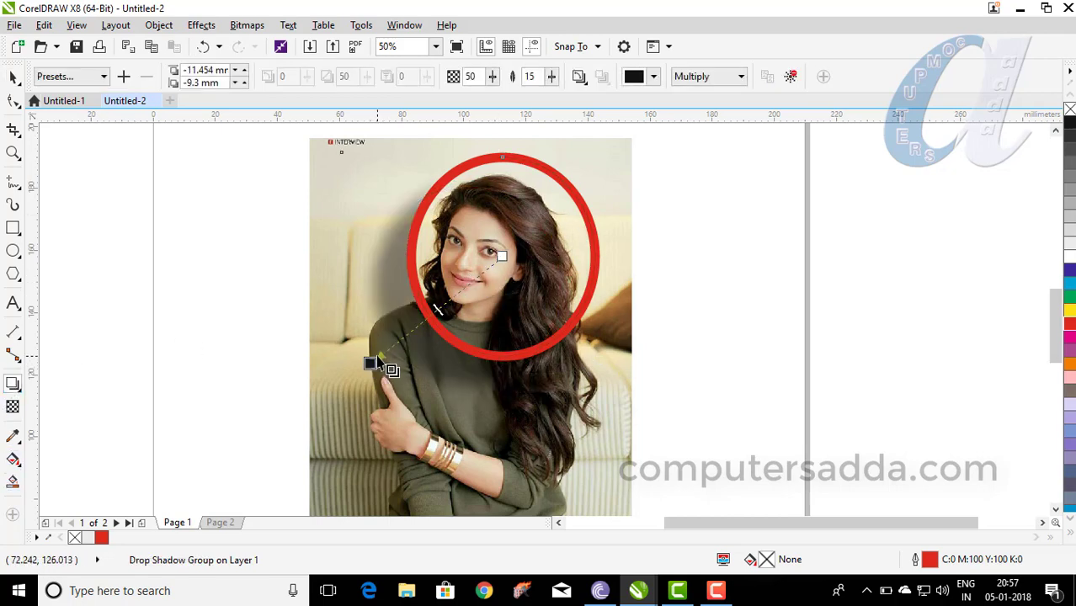
left_click_drag(436, 310, 405, 337)
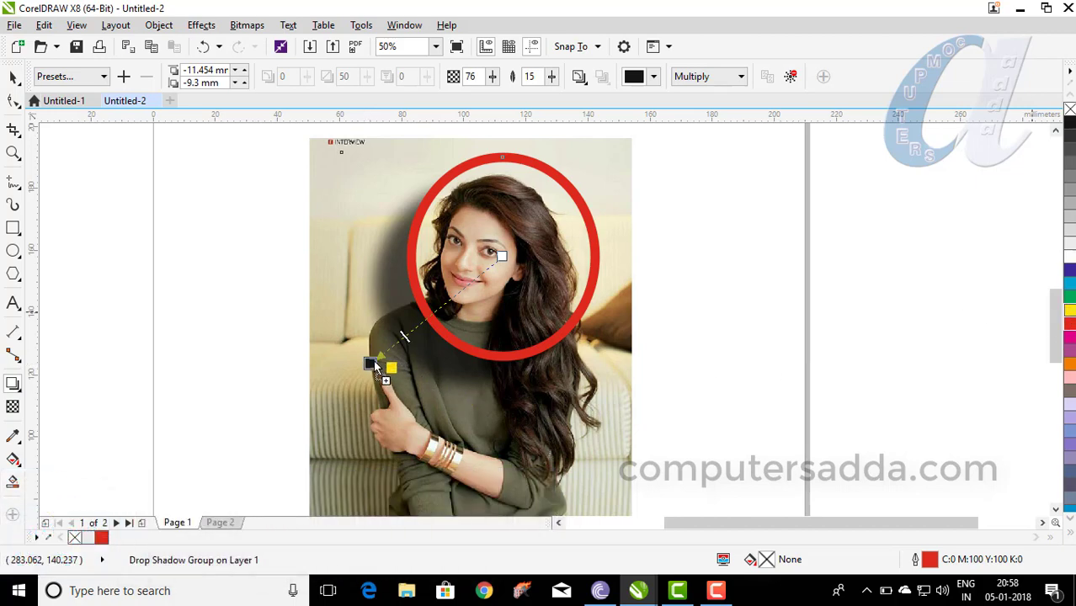
left_click_drag(367, 360, 368, 362)
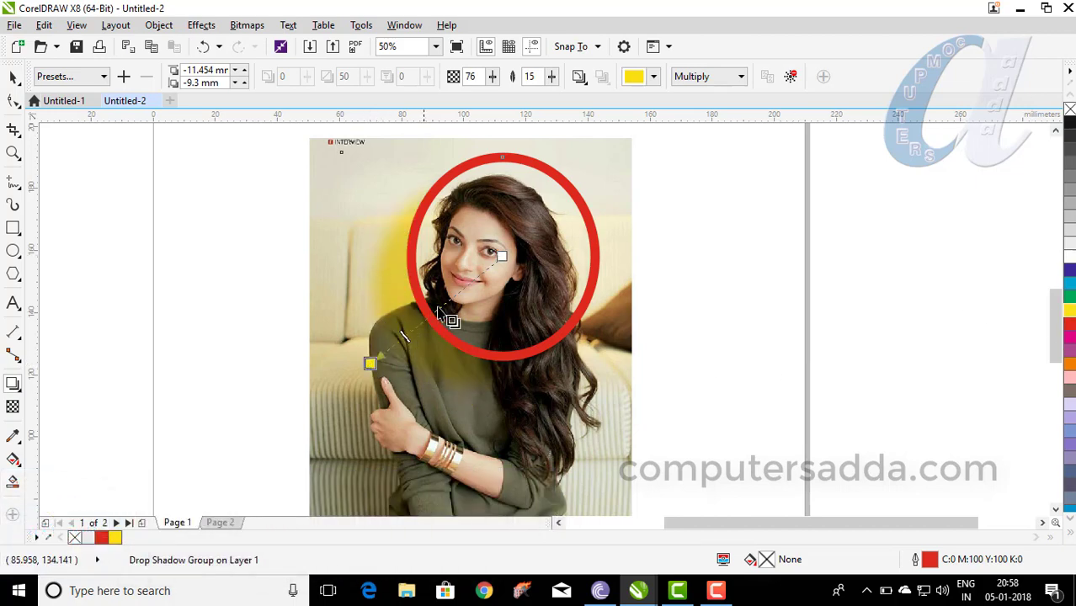
left_click_drag(1069, 123, 372, 363)
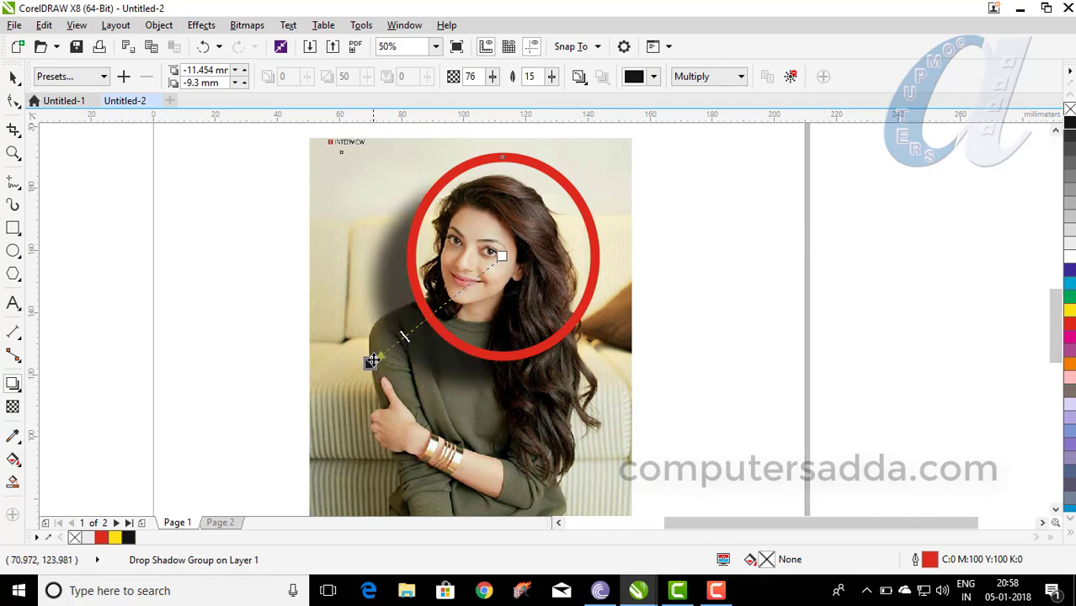
left_click(335, 197)
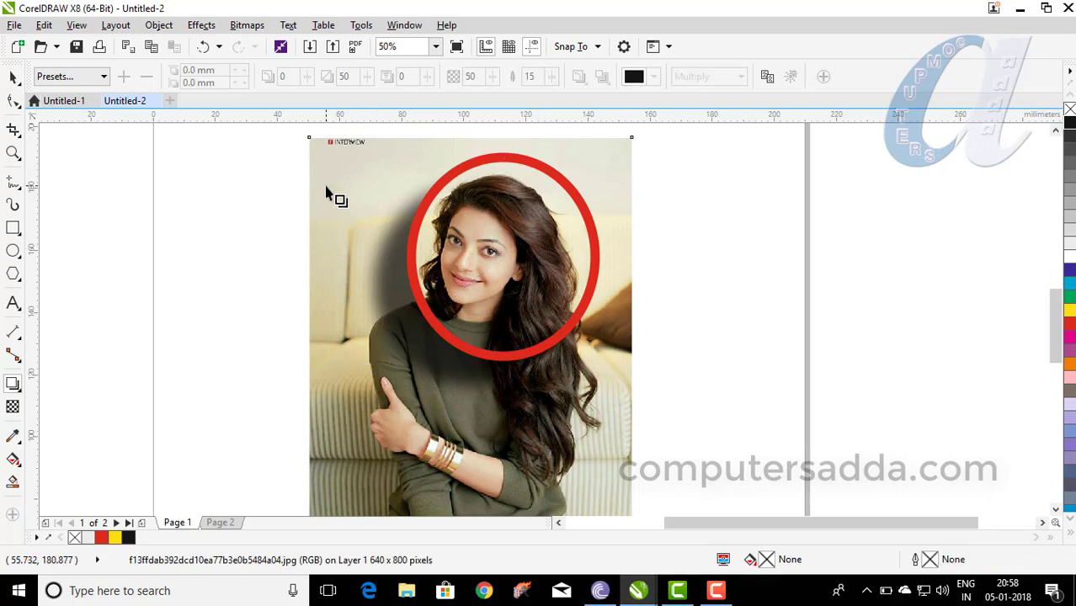
Step: Convert the background photo to a Grayscale (8-bit) bitmap
left_click(247, 24)
left_click(263, 42)
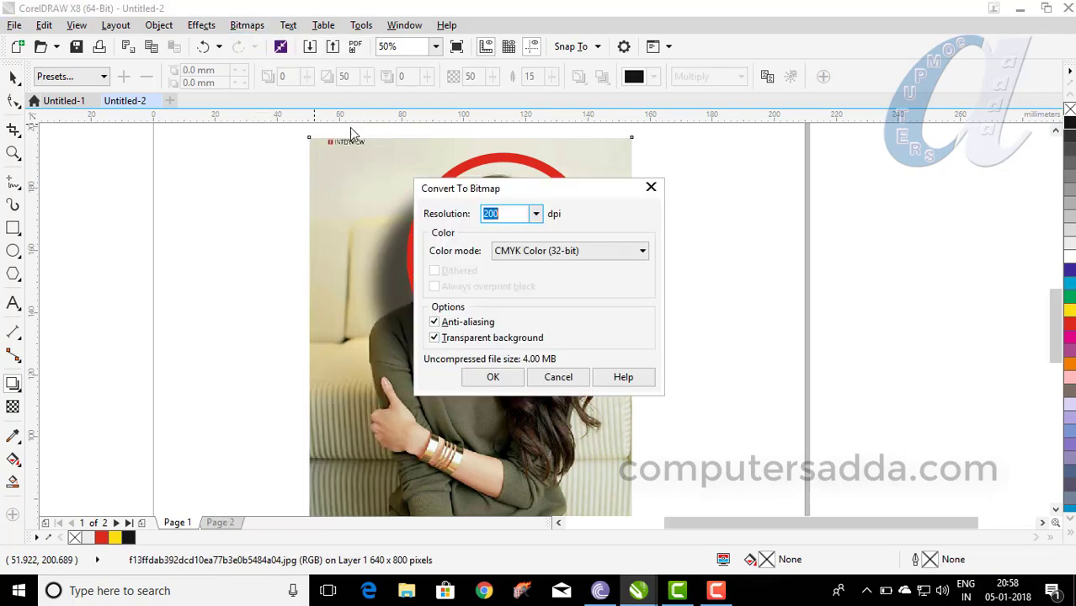
left_click(564, 251)
left_click(539, 288)
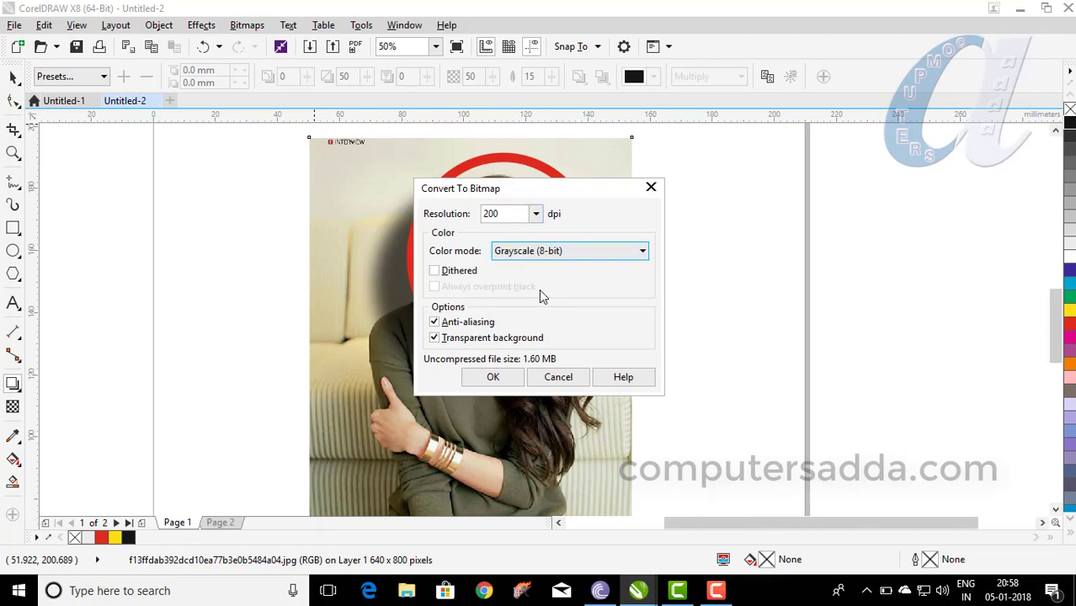
left_click(494, 378)
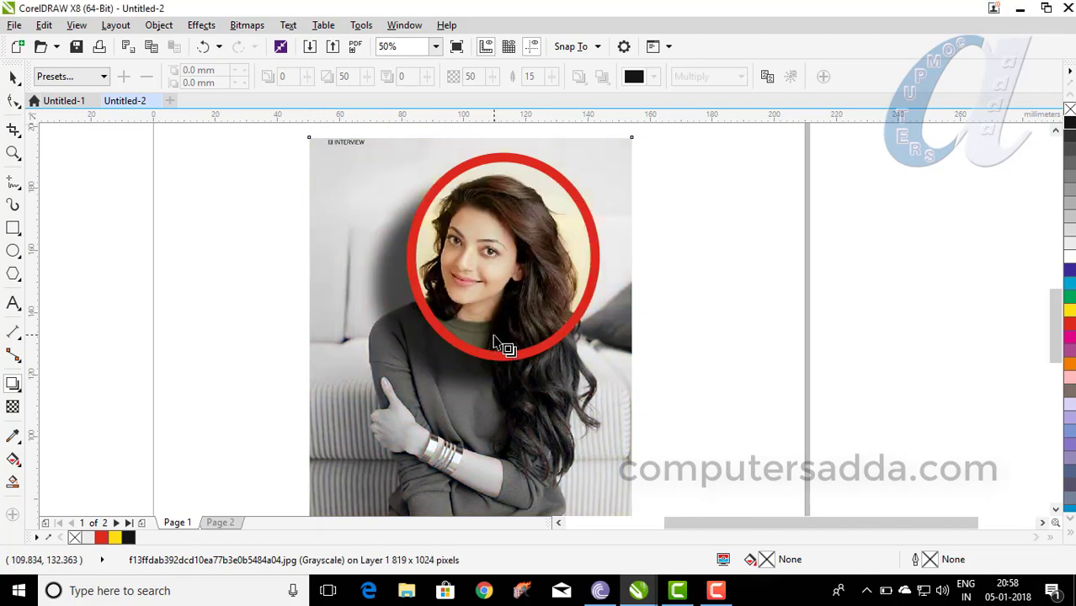
scroll(506, 349, "down", 1)
scroll(505, 349, "up", 1)
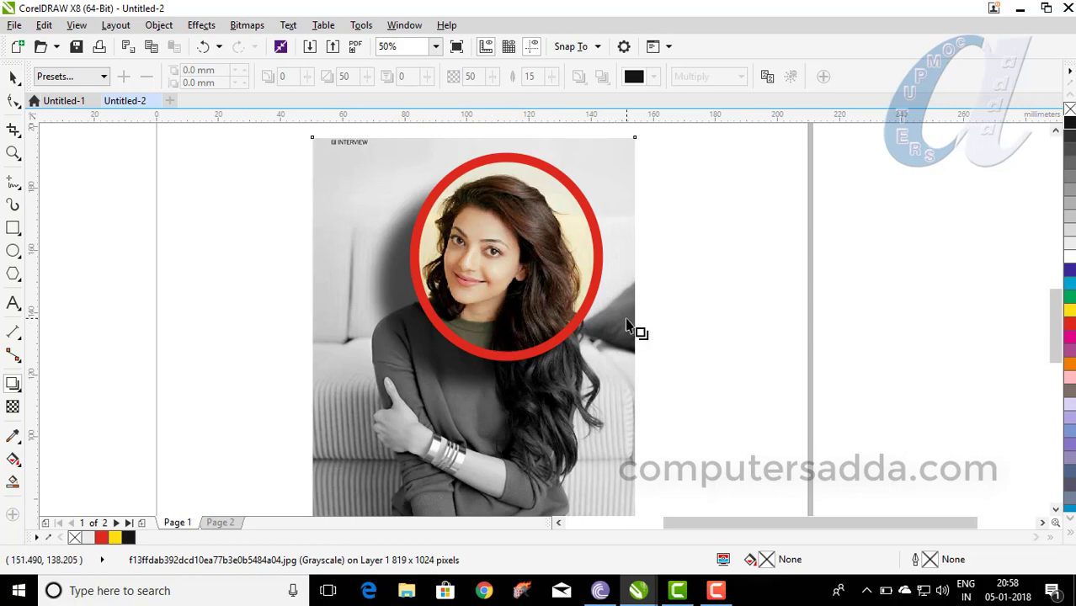